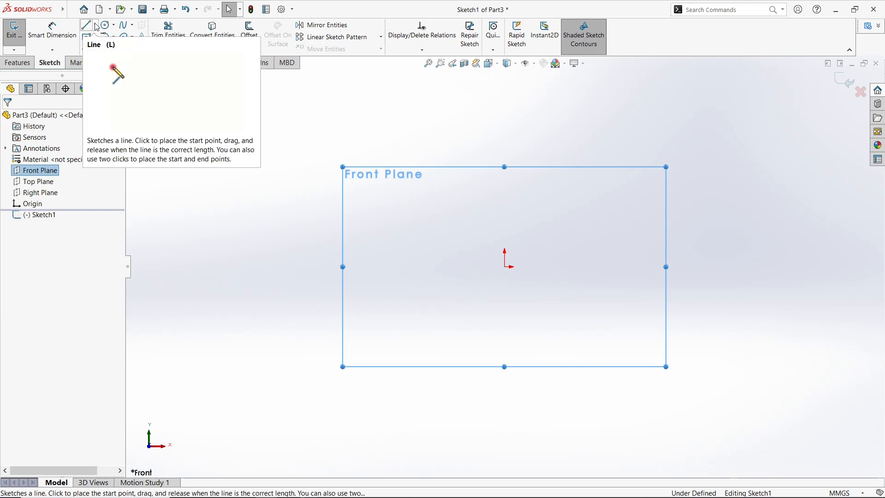
From the origin, sketch connected lines: about 33 mm left, 8 mm up, diagonally up-left, about 36 mm left, and about 7.6 mm up.
{"action": "left_click", "coordinate": [90, 25]}
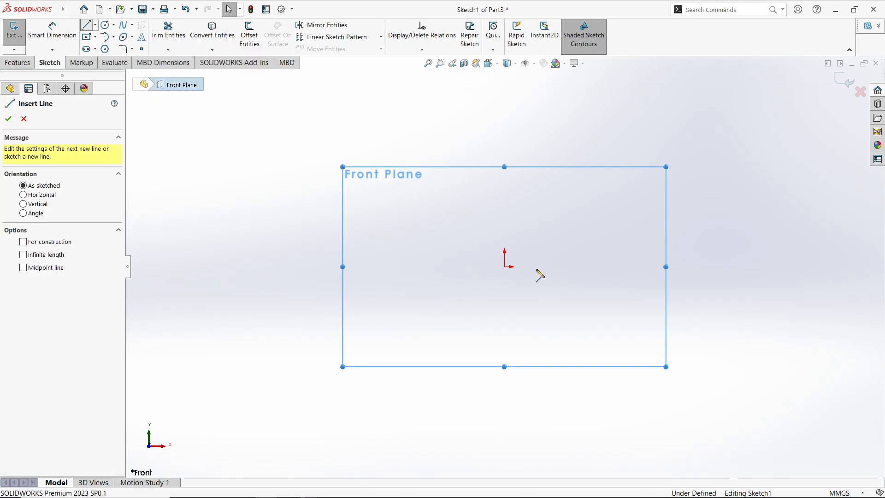
{"action": "left_click", "coordinate": [505, 267]}
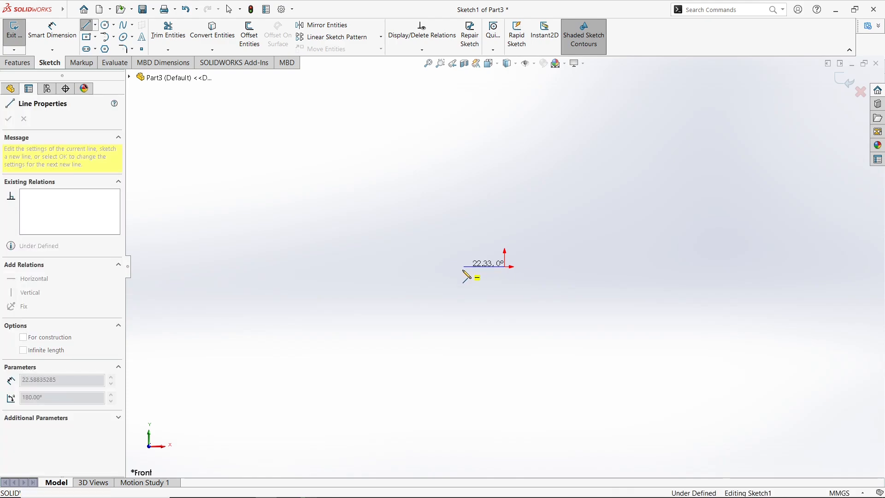
{"action": "left_click", "coordinate": [445, 267]}
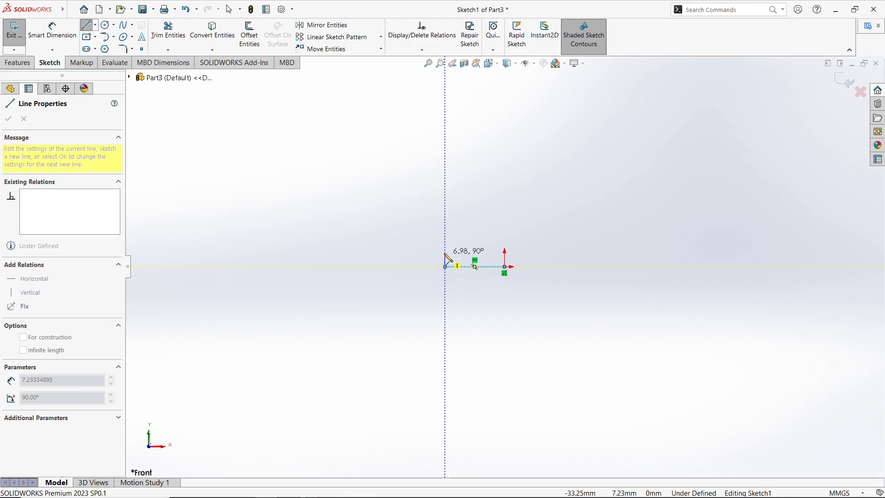
{"action": "left_click", "coordinate": [445, 252]}
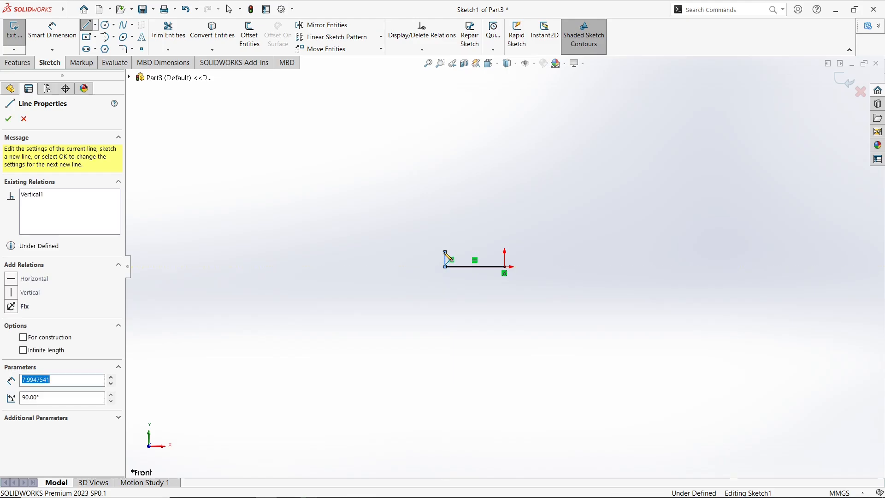
{"action": "left_click", "coordinate": [402, 227]}
{"action": "left_click", "coordinate": [336, 228]}
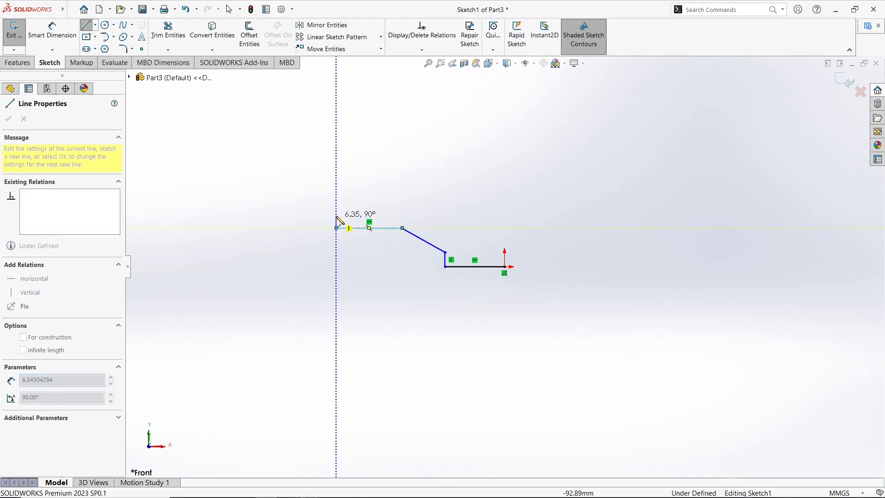
{"action": "left_click", "coordinate": [337, 214]}
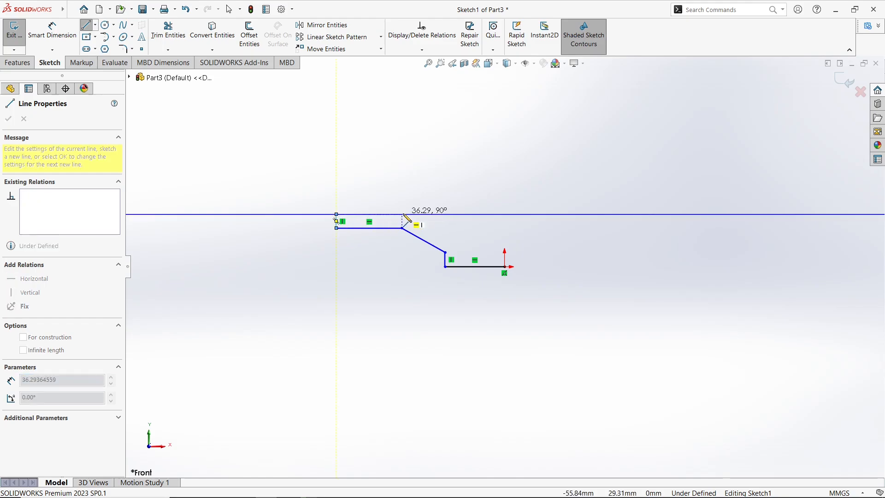
Close the stepped profile with a 36 mm horizontal, a parallel diagonal about 27 mm long, a horizontal, and a vertical about 15.6 mm to the origin.
{"action": "left_click", "coordinate": [403, 214]}
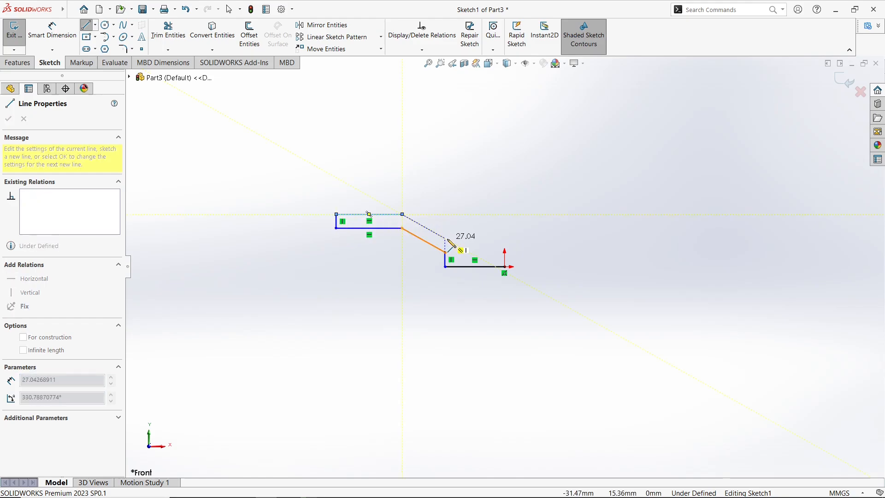
{"action": "left_click", "coordinate": [445, 239]}
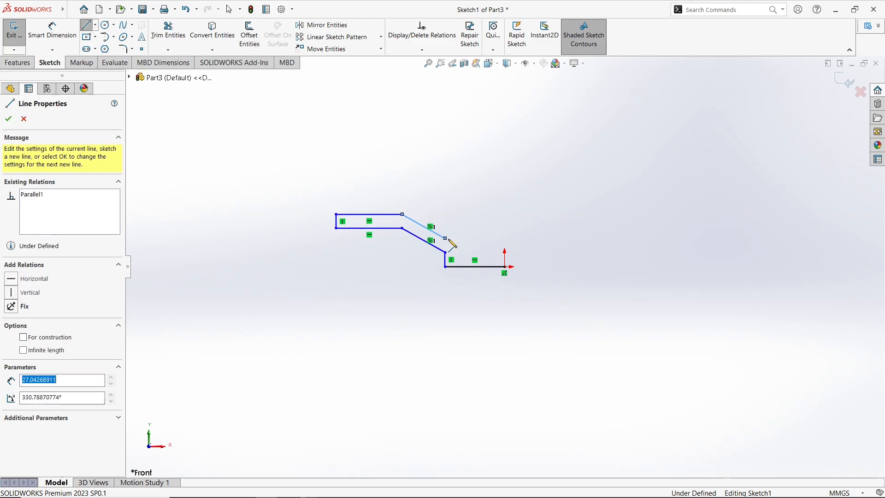
{"action": "left_click", "coordinate": [505, 239]}
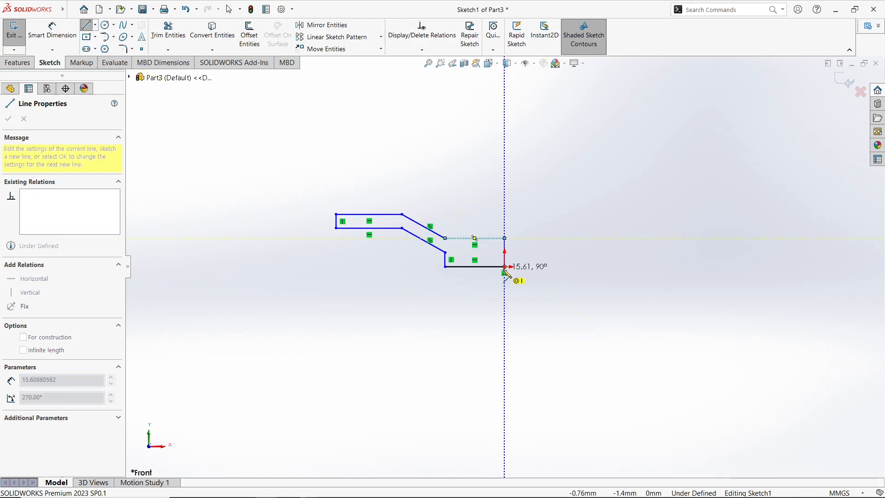
{"action": "left_click", "coordinate": [504, 268]}
{"action": "right_click", "coordinate": [505, 271]}
{"action": "left_click", "coordinate": [524, 276]}
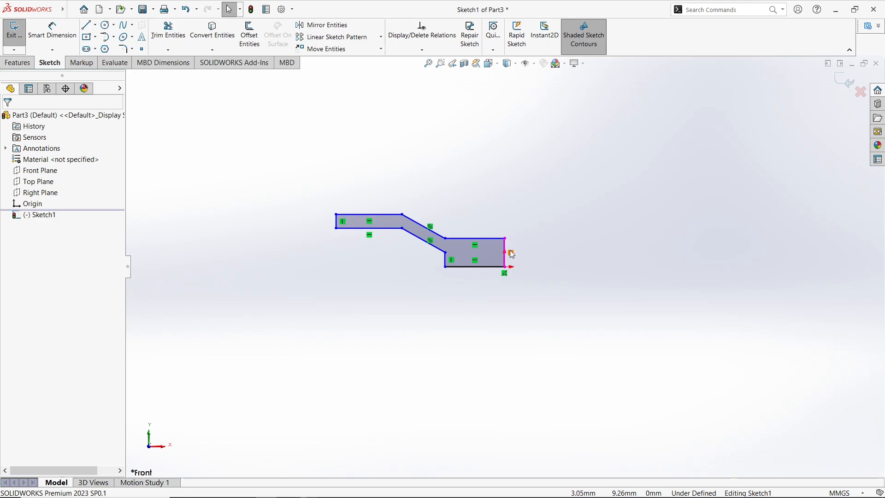
Dimension the bottom edge of the block at the origin as 120 mm.
{"action": "left_click", "coordinate": [43, 31]}
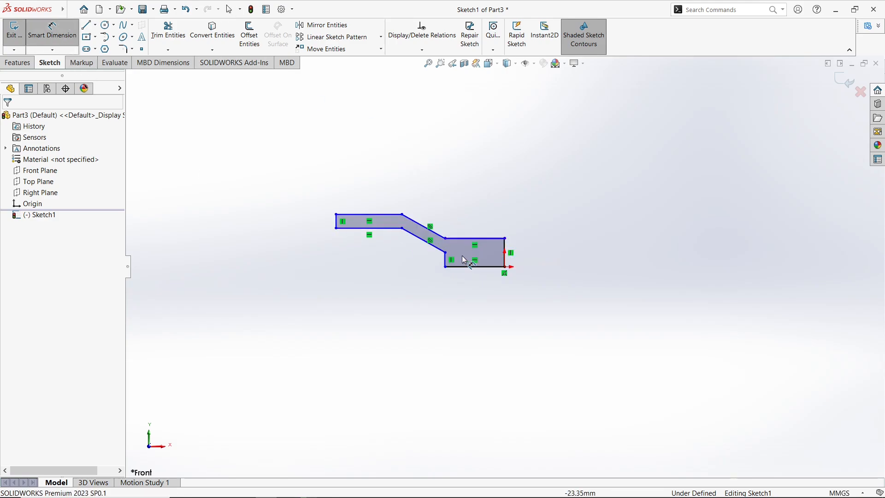
{"action": "left_click", "coordinate": [485, 267]}
{"action": "left_click", "coordinate": [598, 366]}
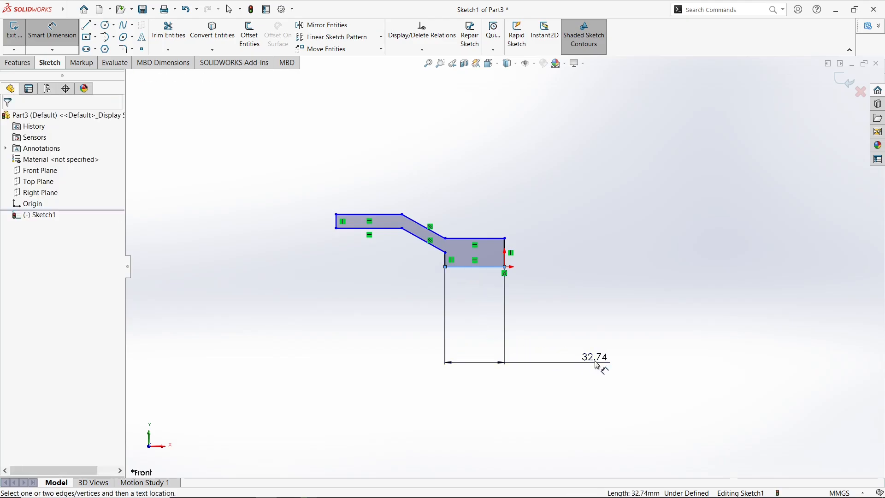
{"action": "type", "text": "120"}
{"action": "key", "text": "Return"}
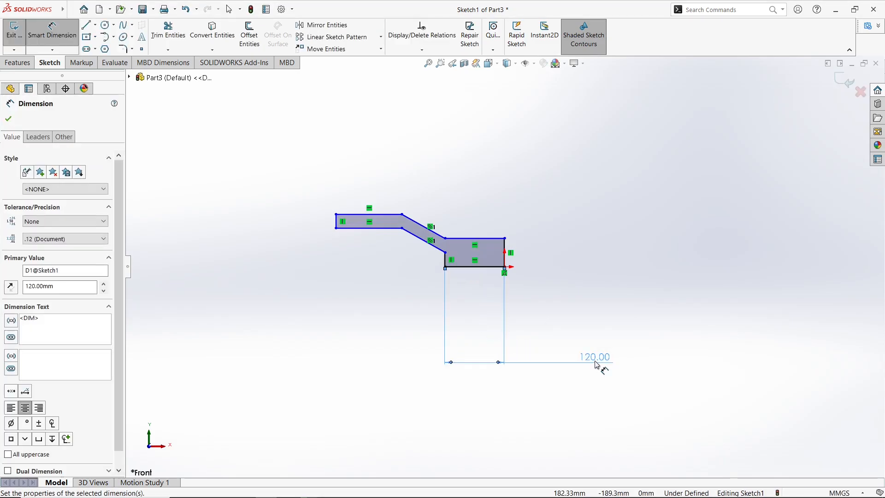
{"action": "left_click", "coordinate": [608, 289]}
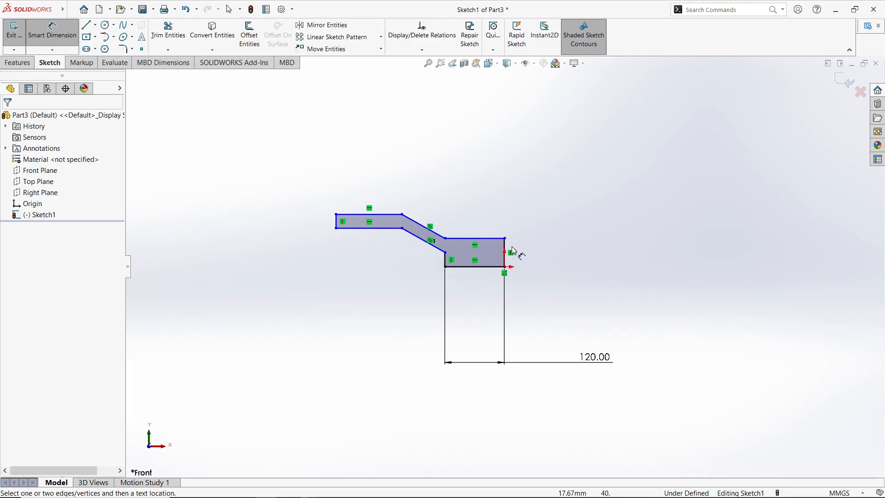
Dimension the vertical distance between the block's top and bottom edges as 25 mm.
{"action": "left_click", "coordinate": [498, 239]}
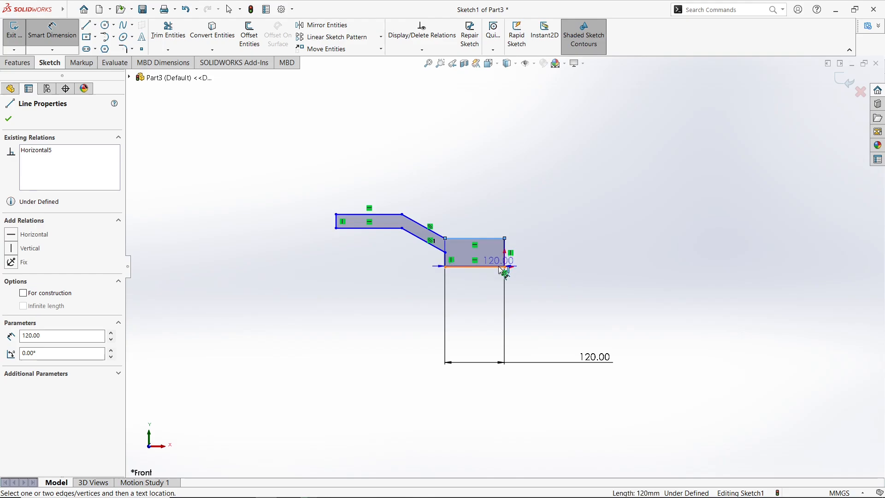
{"action": "left_click", "coordinate": [489, 267]}
{"action": "left_click", "coordinate": [619, 255]}
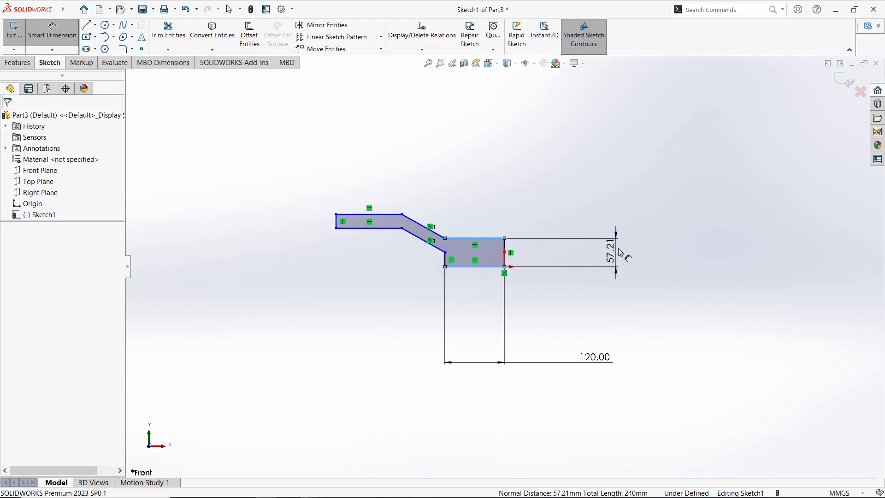
{"action": "type", "text": "25"}
{"action": "key", "text": "Return"}
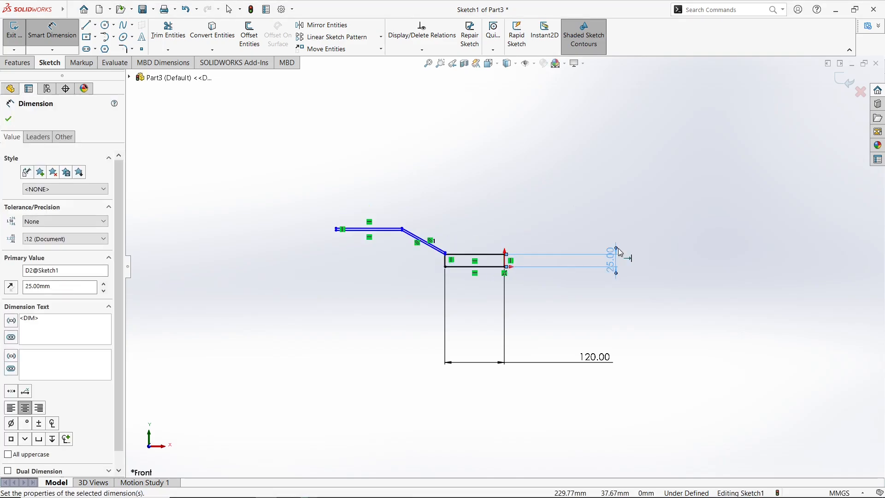
{"action": "left_click", "coordinate": [551, 219]}
Try to move the right end of the slanted section down along the block's left edge.
{"action": "scroll", "coordinate": [422, 329], "scroll_direction": "down", "scroll_amount": 6}
{"action": "key", "text": "Escape"}
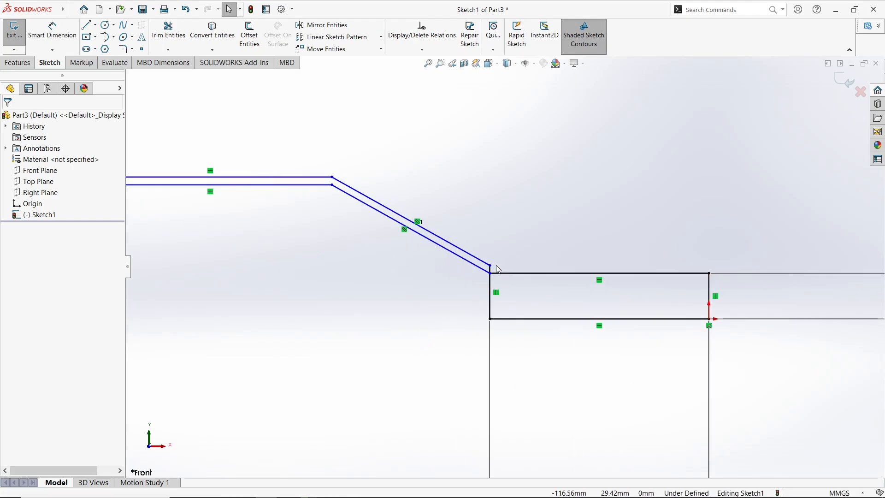
{"action": "left_click_drag", "start_coordinate": [491, 273], "coordinate": [489, 284]}
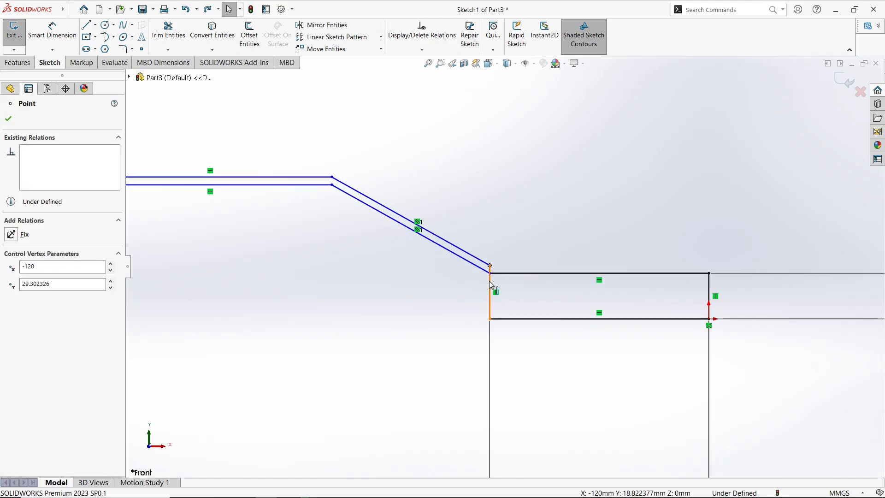
Undo the corner move, the 25 mm height dimension and the 120 mm bottom edge value.
{"action": "key", "text": "ctrl+z"}
{"action": "key", "text": "ctrl+z"}
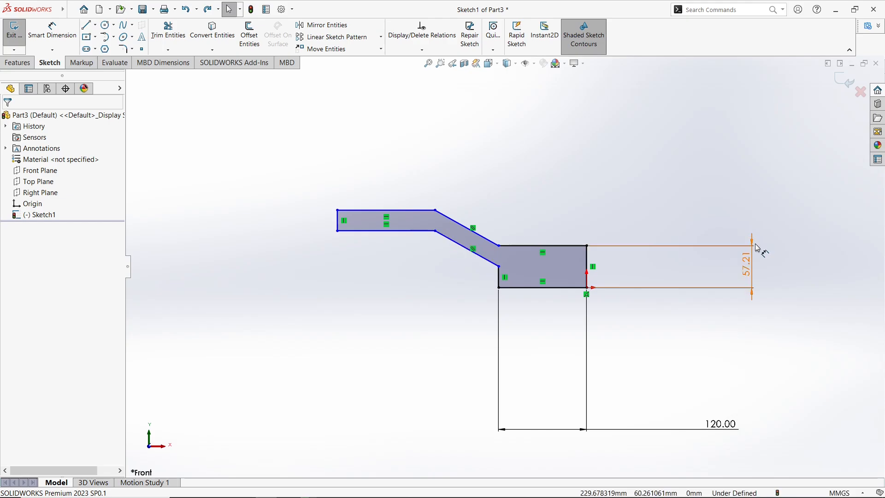
{"action": "key", "text": "ctrl+z"}
{"action": "scroll", "coordinate": [626, 239], "scroll_direction": "down", "scroll_amount": 5}
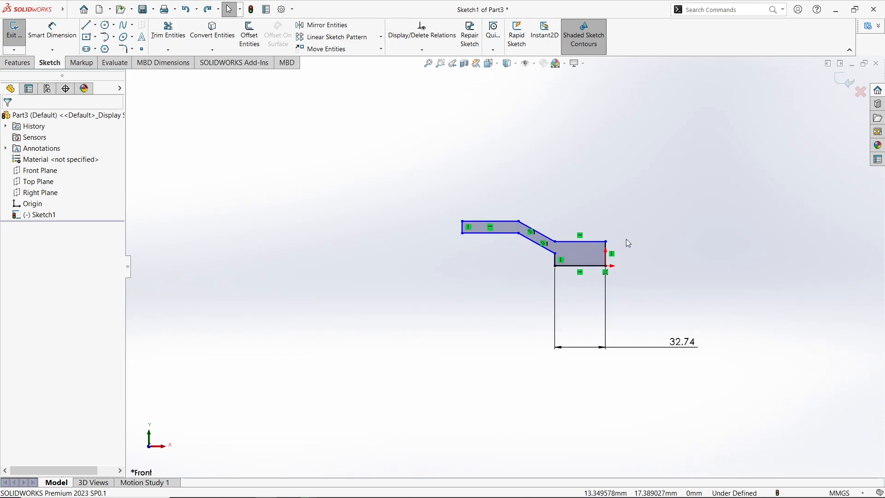
{"action": "scroll", "coordinate": [623, 237], "scroll_direction": "up", "scroll_amount": 1}
{"action": "scroll", "coordinate": [620, 244], "scroll_direction": "down", "scroll_amount": 1}
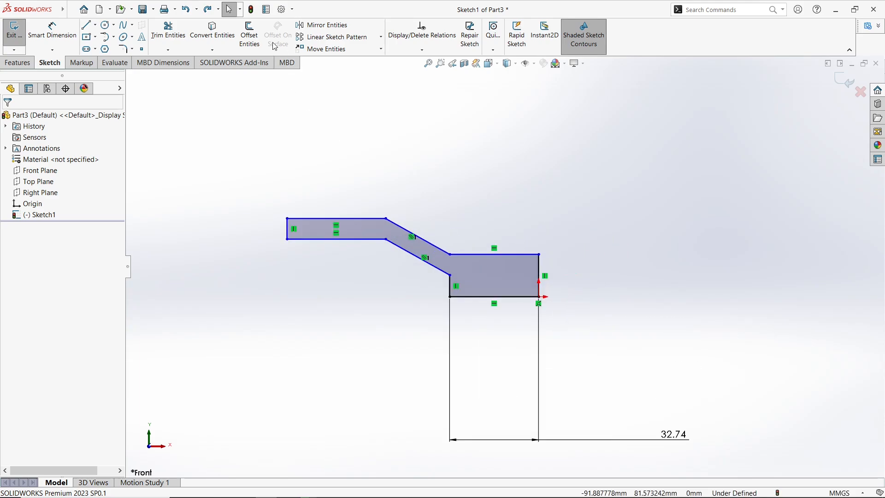
Try a 120 mm horizontal dimension between the arm's left end edge and the block's left edge, and undo it.
{"action": "left_click", "coordinate": [54, 31]}
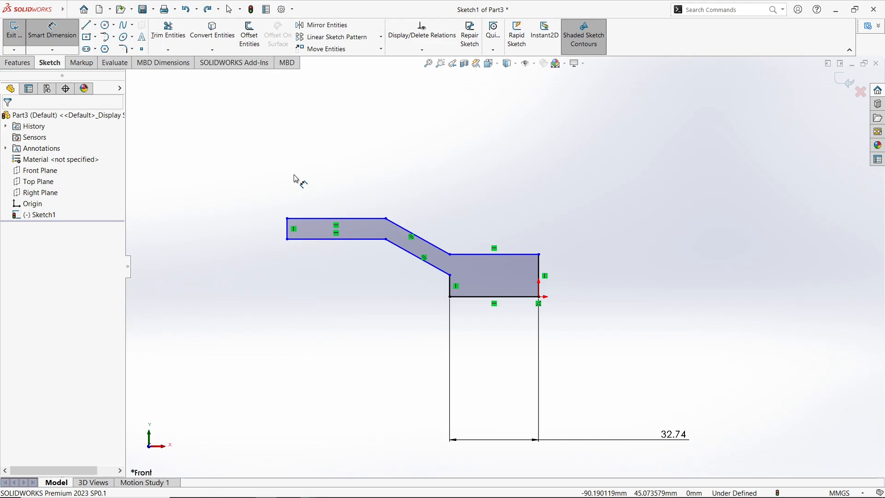
{"action": "left_click", "coordinate": [289, 230]}
{"action": "left_click", "coordinate": [451, 288]}
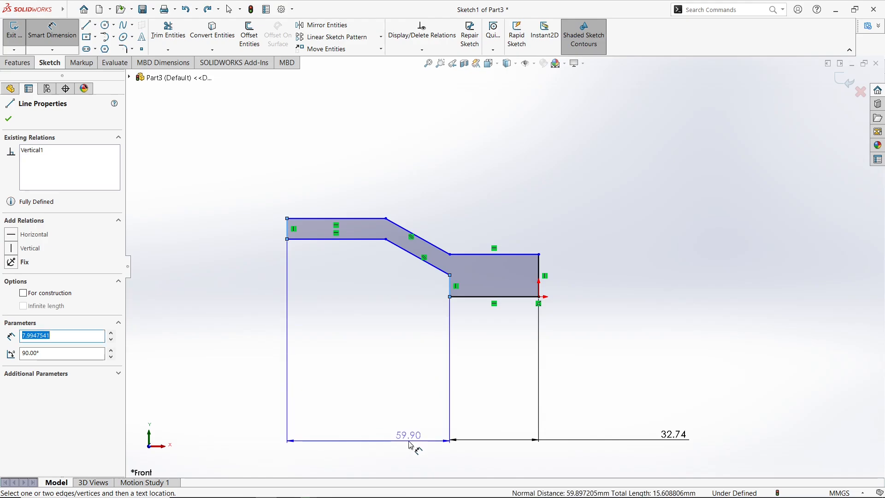
{"action": "left_click", "coordinate": [411, 438]}
{"action": "type", "text": "120"}
{"action": "key", "text": "Return"}
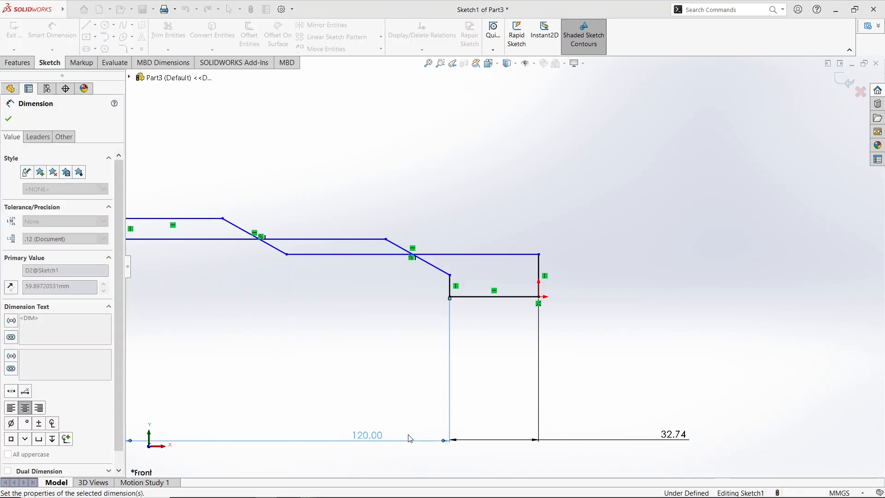
{"action": "key", "text": "Escape"}
{"action": "key", "text": "ctrl+z"}
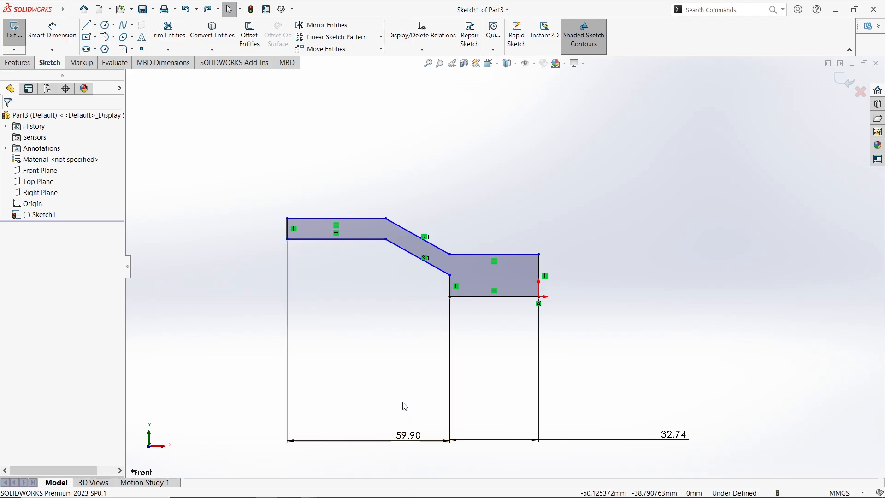
{"action": "key", "text": "ctrl+z"}
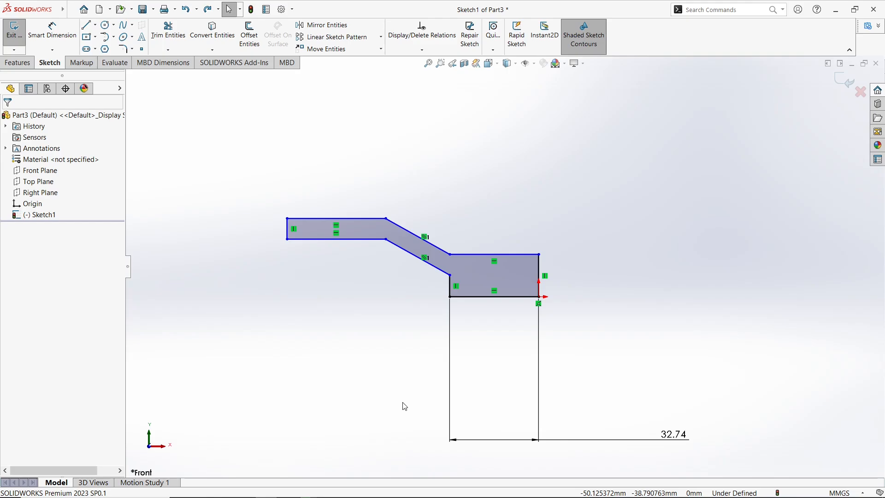
Lower the right ends of both slanted lines, placing the upper one above the block's left edge, about 9.4 mm above the base.
{"action": "scroll", "coordinate": [416, 267], "scroll_direction": "down", "scroll_amount": 4}
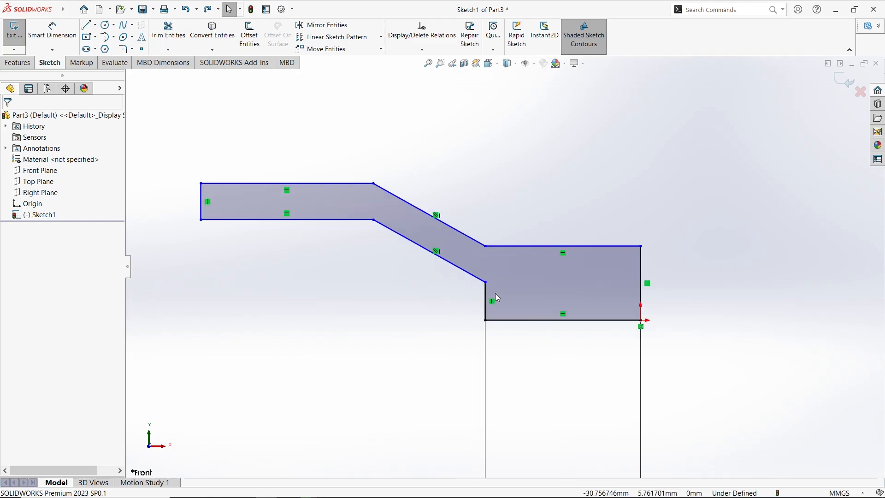
{"action": "left_click", "coordinate": [486, 290]}
{"action": "left_click_drag", "start_coordinate": [485, 282], "coordinate": [486, 307]}
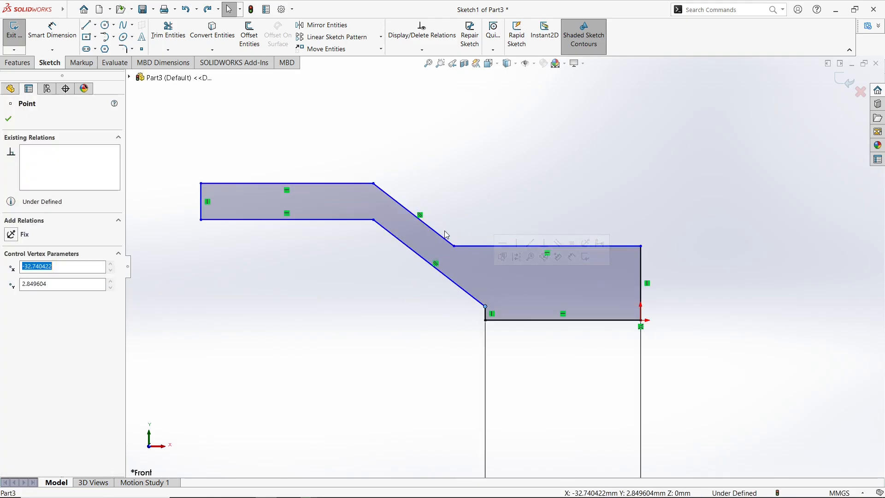
{"action": "left_click", "coordinate": [455, 247]}
{"action": "left_click_drag", "start_coordinate": [455, 249], "coordinate": [485, 276]}
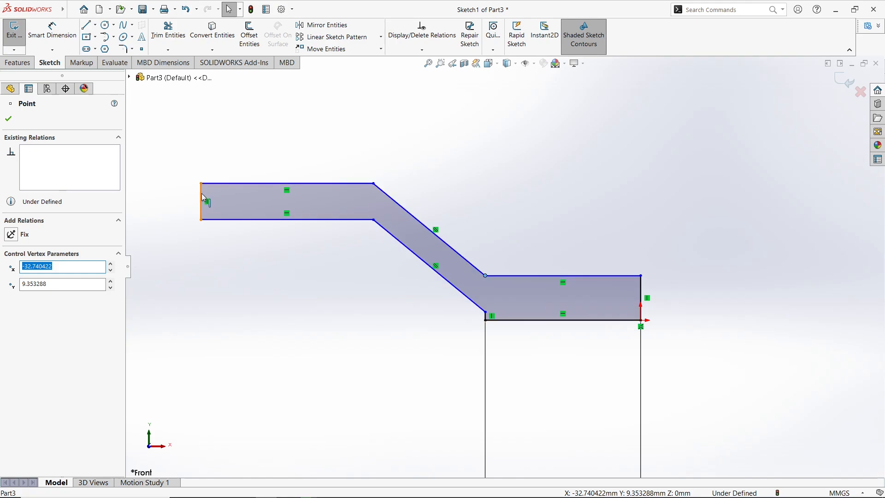
Shorten the left arm by moving its end edge inward, and lower its inner corners so its underside is about 9.4 mm above the base.
{"action": "left_click_drag", "start_coordinate": [203, 200], "coordinate": [304, 203]}
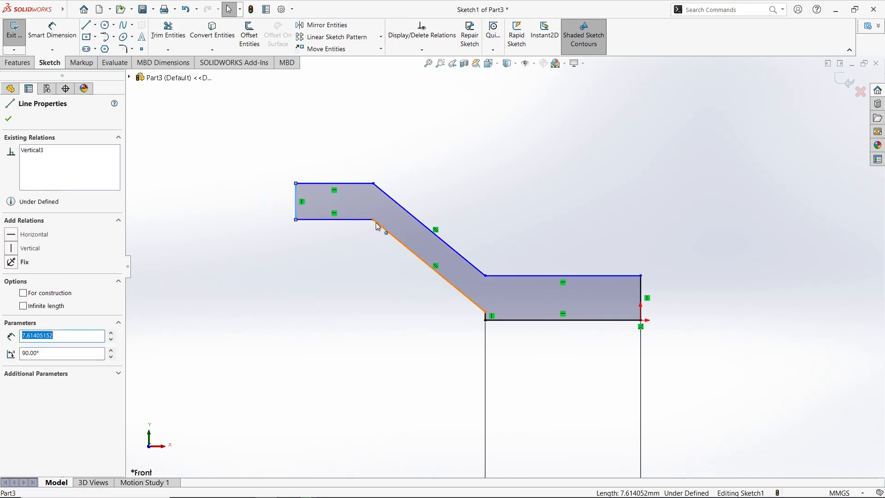
{"action": "left_click_drag", "start_coordinate": [373, 220], "coordinate": [429, 251]}
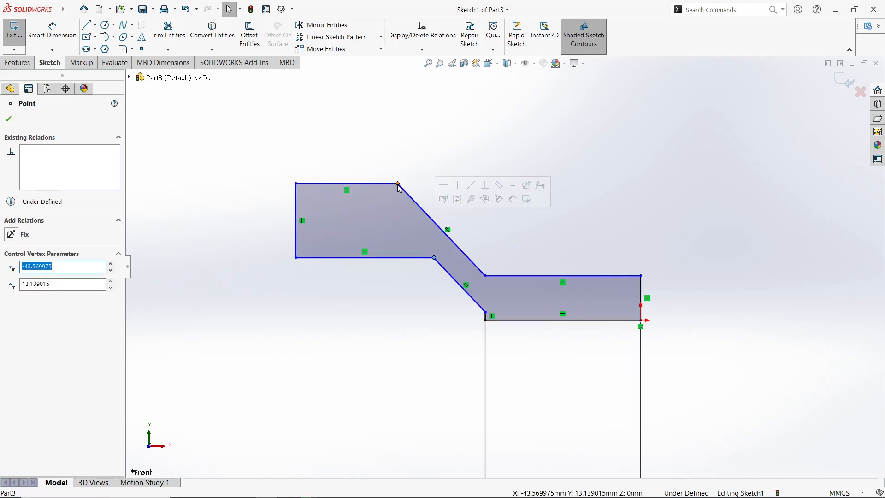
{"action": "left_click_drag", "start_coordinate": [399, 183], "coordinate": [447, 276]}
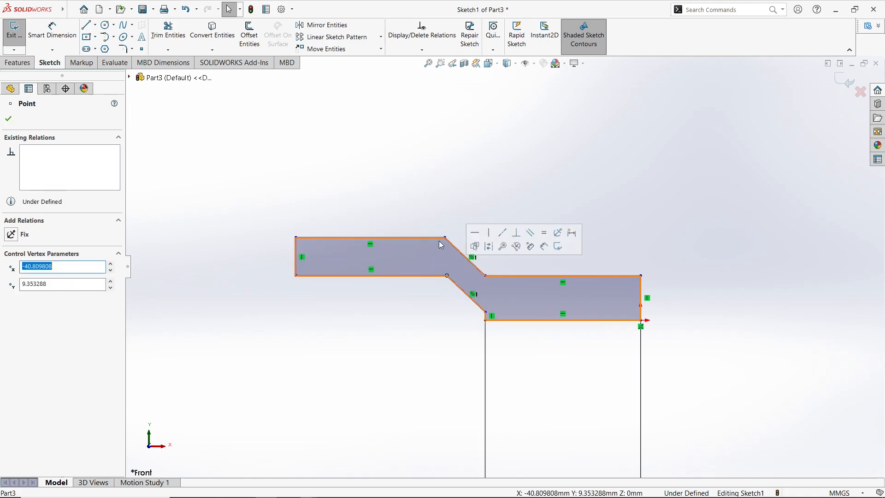
{"action": "left_click_drag", "start_coordinate": [299, 247], "coordinate": [381, 250]}
{"action": "left_click", "coordinate": [269, 198]}
{"action": "scroll", "coordinate": [272, 203], "scroll_direction": "up", "scroll_amount": 3}
{"action": "scroll", "coordinate": [207, 181], "scroll_direction": "down", "scroll_amount": 2}
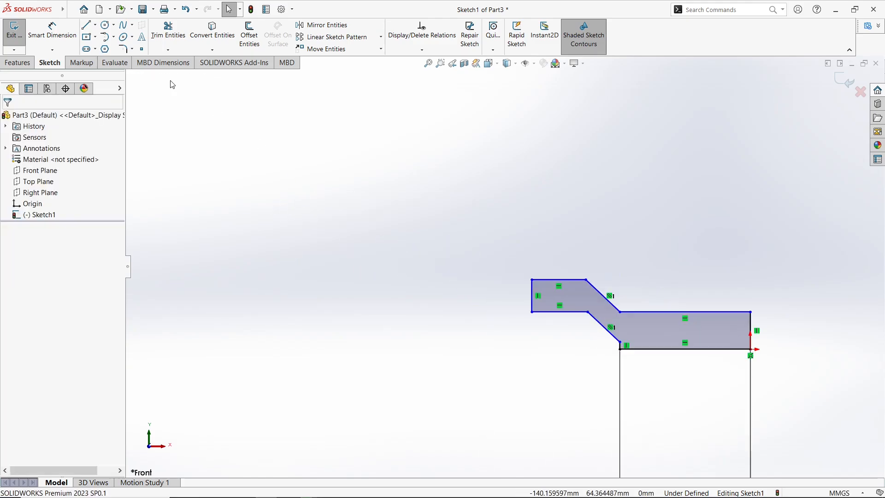
Dimension the horizontal distance between the arm's left end edge and the block's short left edge.
{"action": "left_click", "coordinate": [43, 35]}
{"action": "scroll", "coordinate": [618, 316], "scroll_direction": "down", "scroll_amount": 3}
{"action": "scroll", "coordinate": [498, 286], "scroll_direction": "down", "scroll_amount": 1}
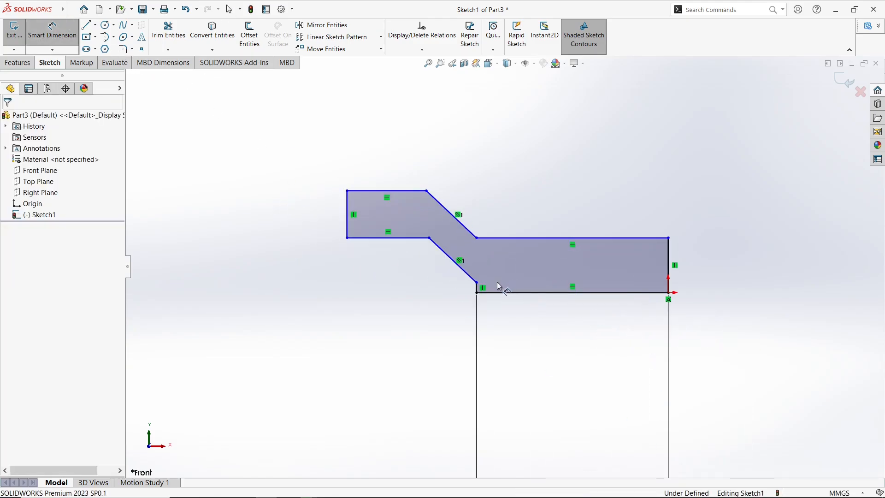
{"action": "left_click", "coordinate": [477, 294]}
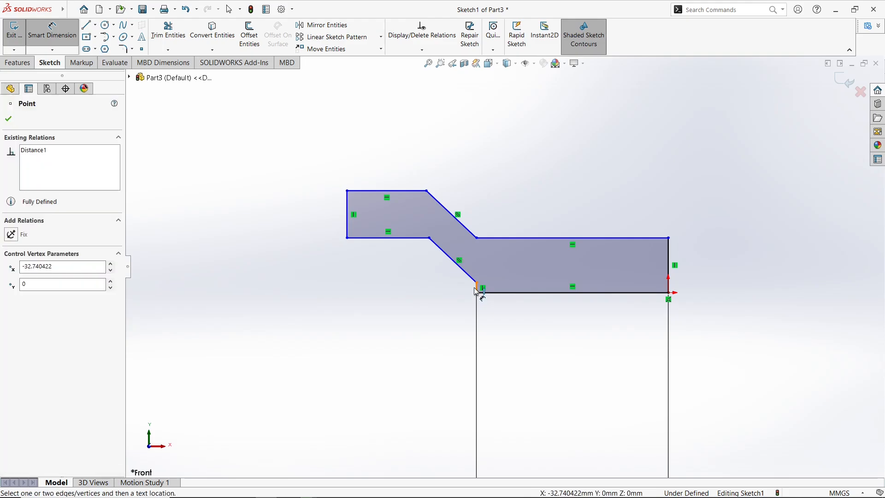
{"action": "left_click", "coordinate": [477, 290]}
{"action": "left_click", "coordinate": [365, 345]}
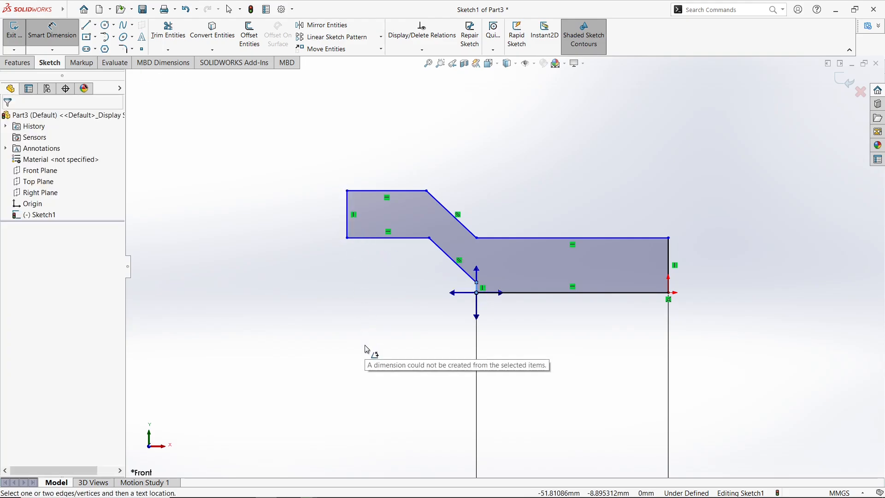
{"action": "left_click", "coordinate": [352, 208]}
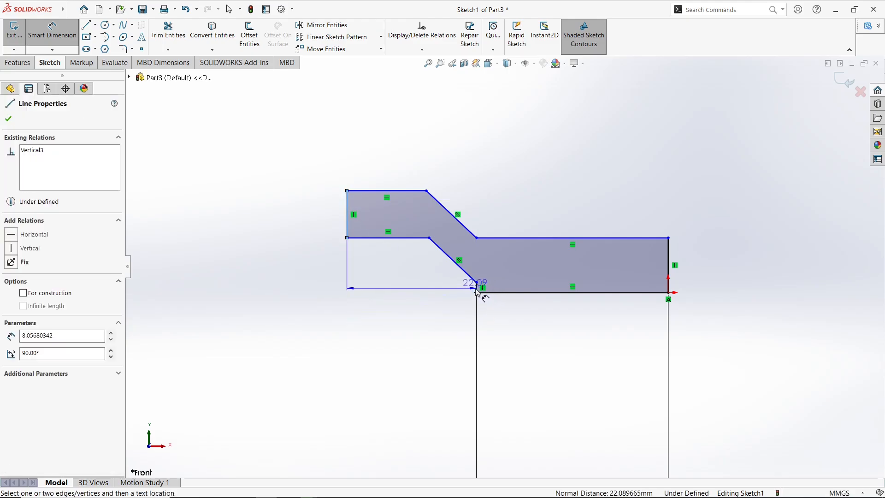
{"action": "left_click", "coordinate": [477, 292]}
{"action": "key", "text": "Return"}
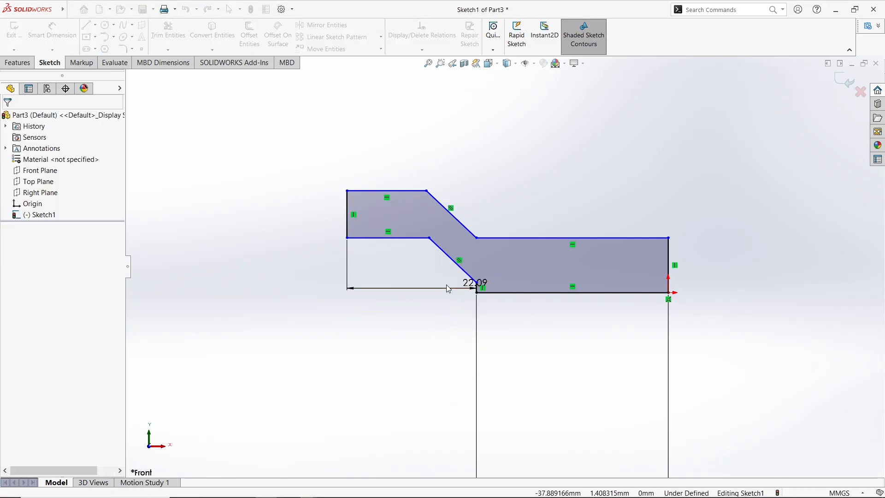
Move the arm's horizontal dimension further below the profile, then remove it from the sketch.
{"action": "left_click_drag", "start_coordinate": [448, 294], "coordinate": [450, 355]}
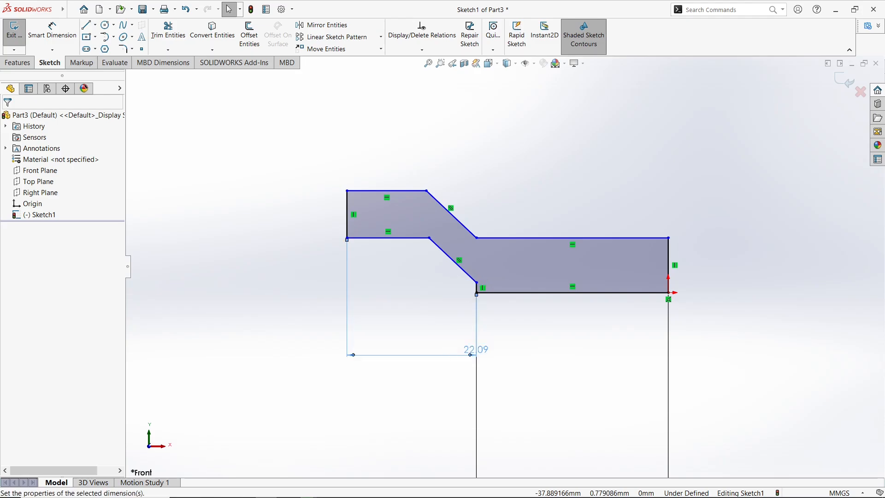
{"action": "right_click", "coordinate": [428, 355]}
{"action": "left_click", "coordinate": [440, 353]}
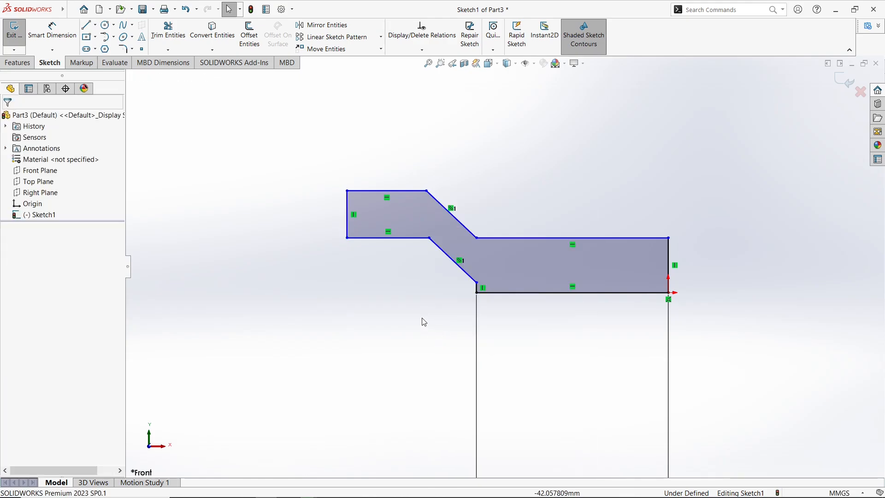
Add a 120 mm horizontal dimension between the arm's left end edge and the block's left edge, placed below the profile.
{"action": "left_click", "coordinate": [69, 37]}
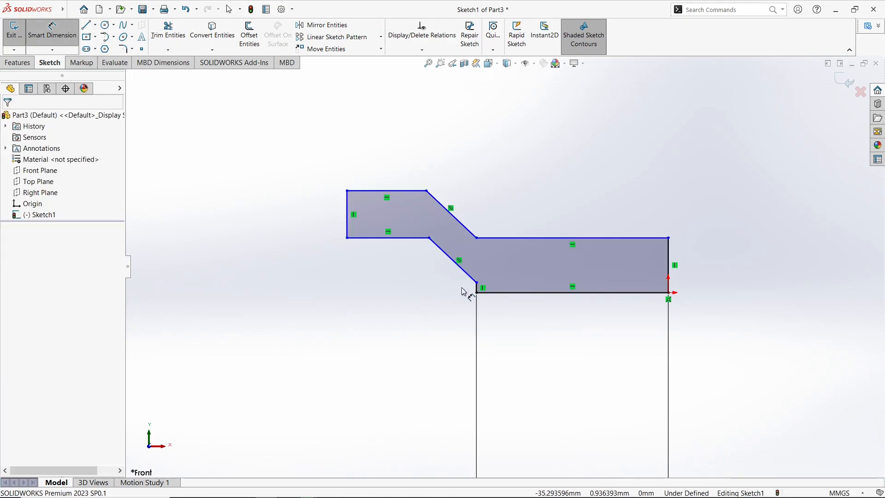
{"action": "scroll", "coordinate": [466, 284], "scroll_direction": "down", "scroll_amount": 3}
{"action": "left_click", "coordinate": [488, 294]}
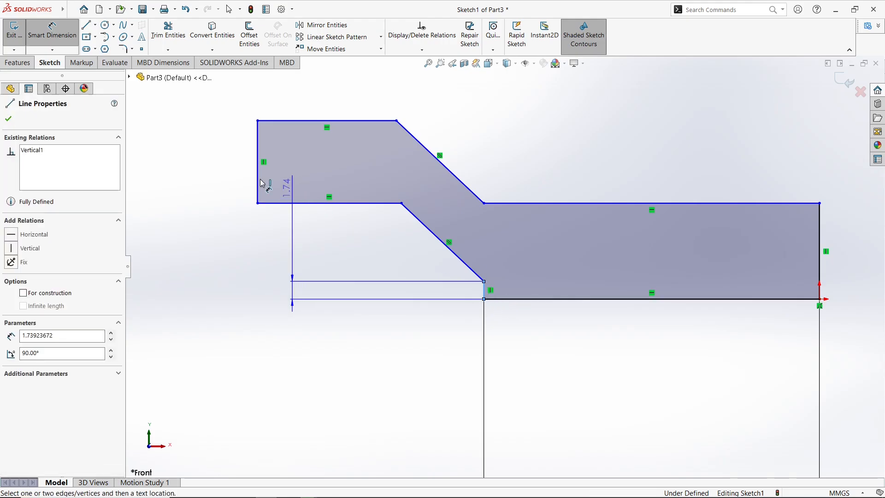
{"action": "left_click", "coordinate": [259, 184]}
{"action": "left_click", "coordinate": [333, 388]}
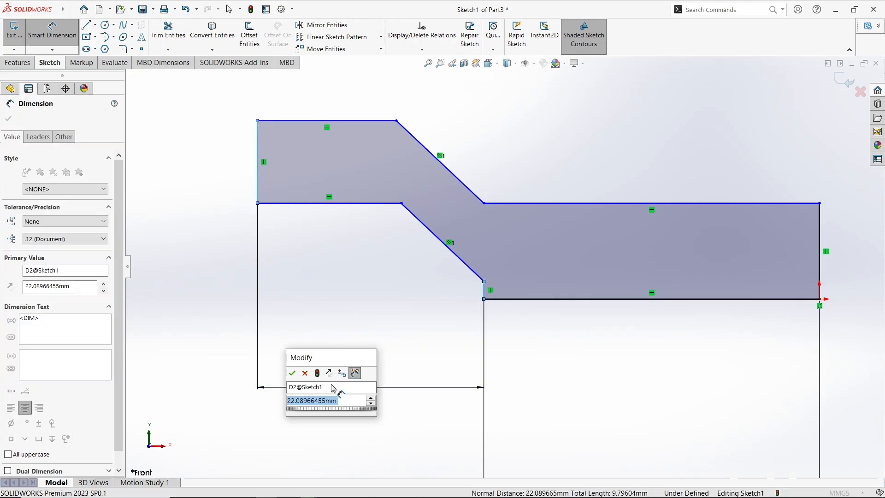
{"action": "type", "text": "120"}
{"action": "key", "text": "Return"}
{"action": "scroll", "coordinate": [357, 336], "scroll_direction": "up", "scroll_amount": 10}
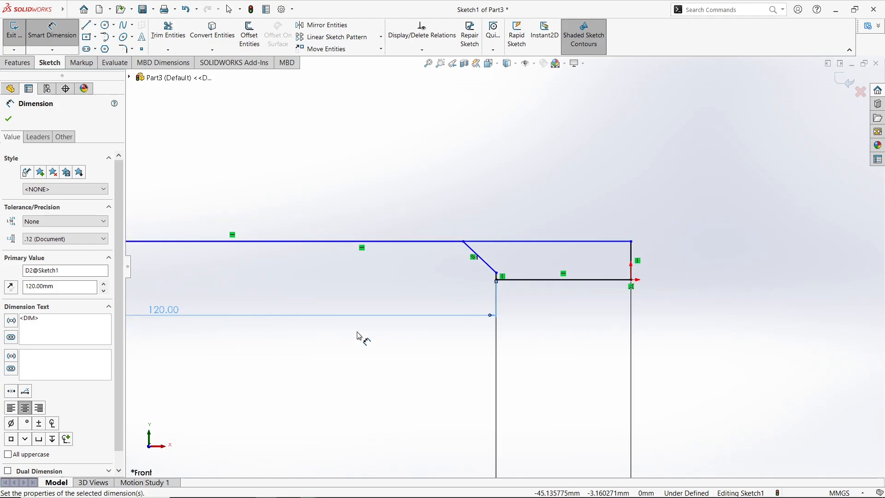
Undo the 120 mm arm dimension and the earlier shortening and lowering of the left arm.
{"action": "key", "text": "ctrl+shift+z"}
{"action": "key", "text": "ctrl+z"}
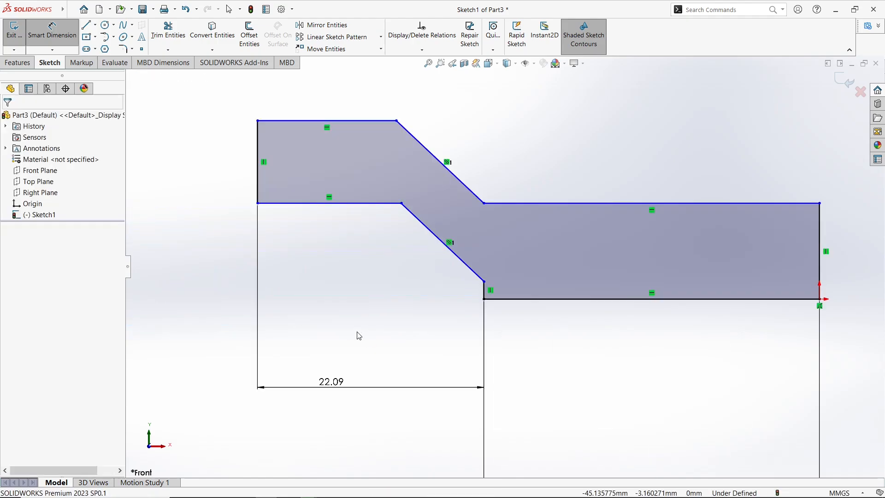
{"action": "key", "text": "ctrl+z"}
{"action": "key", "text": "ctrl+z"}
{"action": "key", "text": "ctrl+z"}
{"action": "key", "text": "ctrl+z"}
{"action": "key", "text": "ctrl+z"}
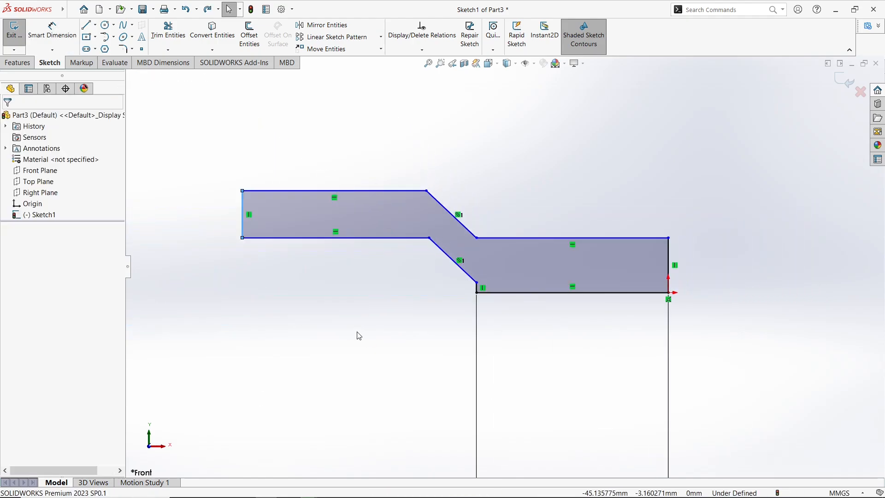
{"action": "key", "text": "ctrl+z"}
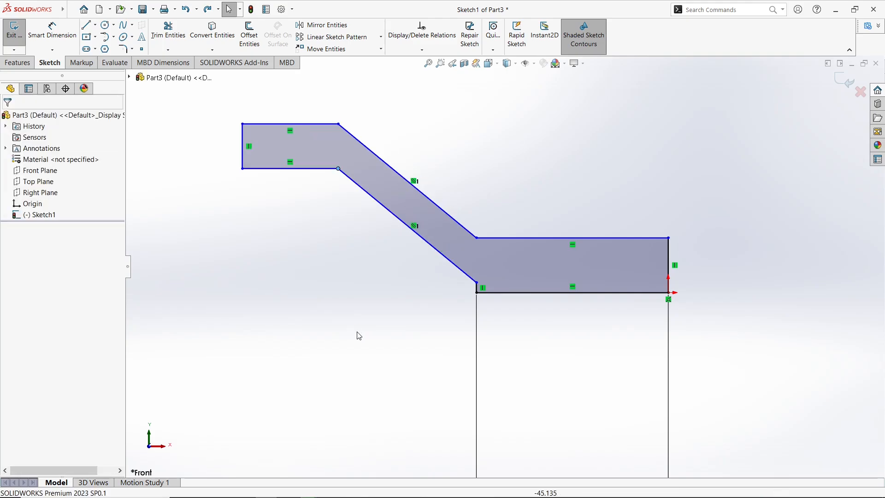
{"action": "scroll", "coordinate": [378, 305], "scroll_direction": "up", "scroll_amount": 4}
{"action": "key", "text": "ctrl+z"}
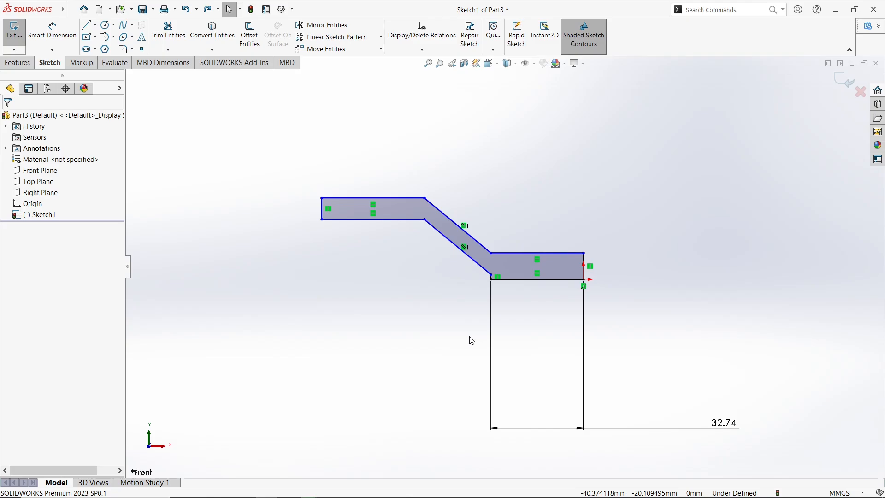
Undo the lowering of the slanted lines' right ends and the dimension on the block's bottom edge.
{"action": "key", "text": "ctrl+z"}
{"action": "key", "text": "ctrl+z"}
{"action": "key", "text": "ctrl+z"}
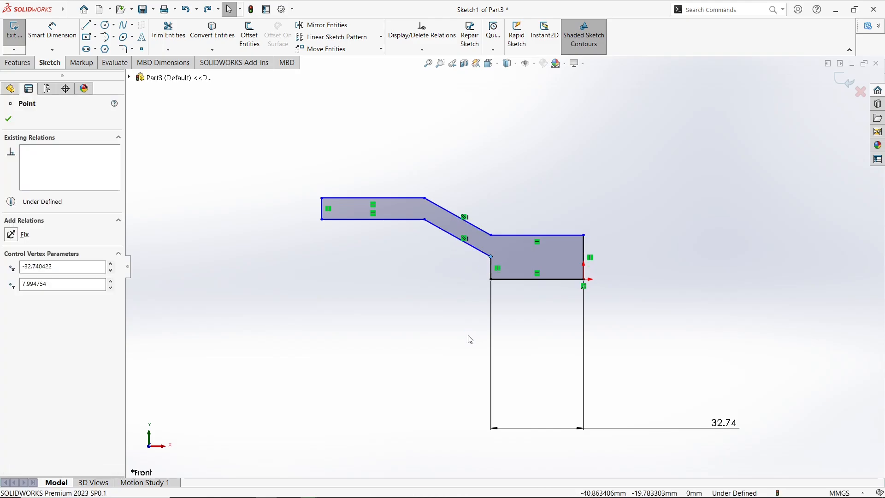
{"action": "key", "text": "ctrl+z"}
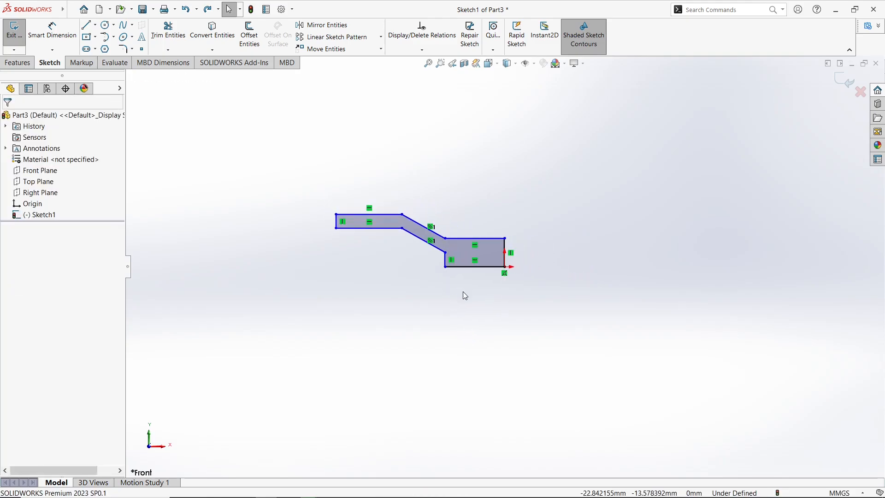
Dimension the profile's overall width as 120 mm, from the arm's left end edge to the block's right edge.
{"action": "left_click", "coordinate": [62, 41]}
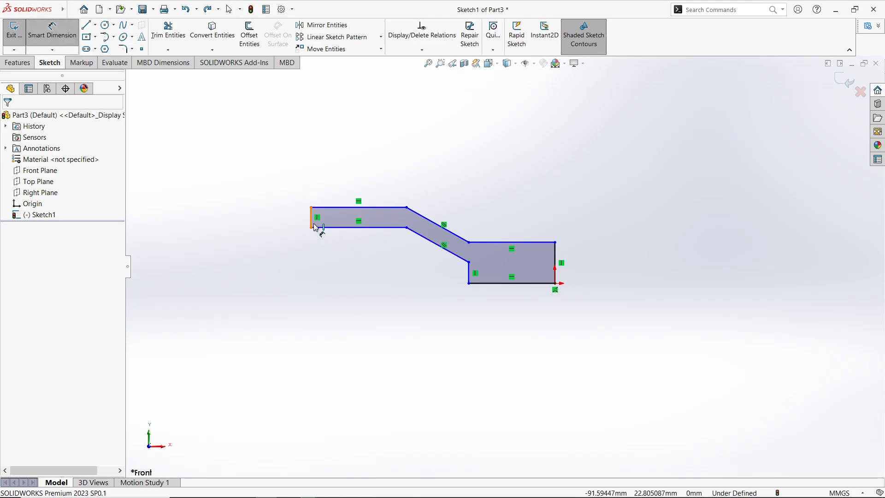
{"action": "left_click", "coordinate": [557, 263]}
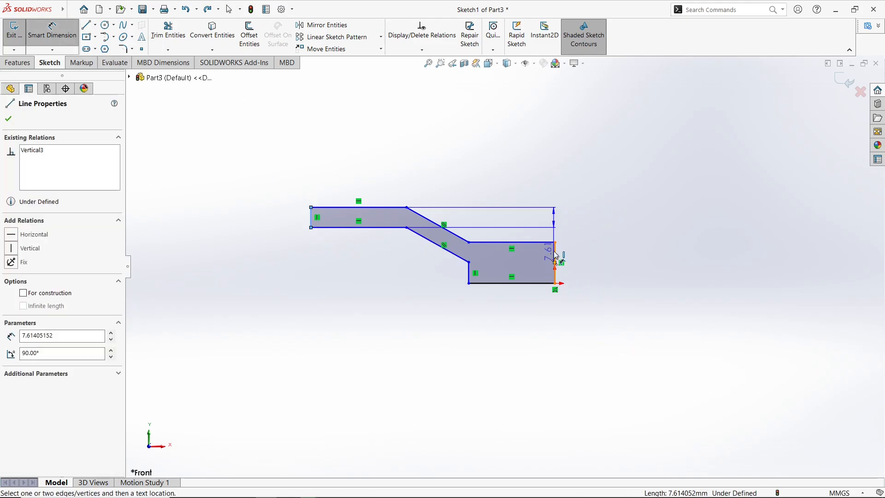
{"action": "left_click", "coordinate": [311, 219]}
{"action": "left_click", "coordinate": [440, 445]}
{"action": "type", "text": "120"}
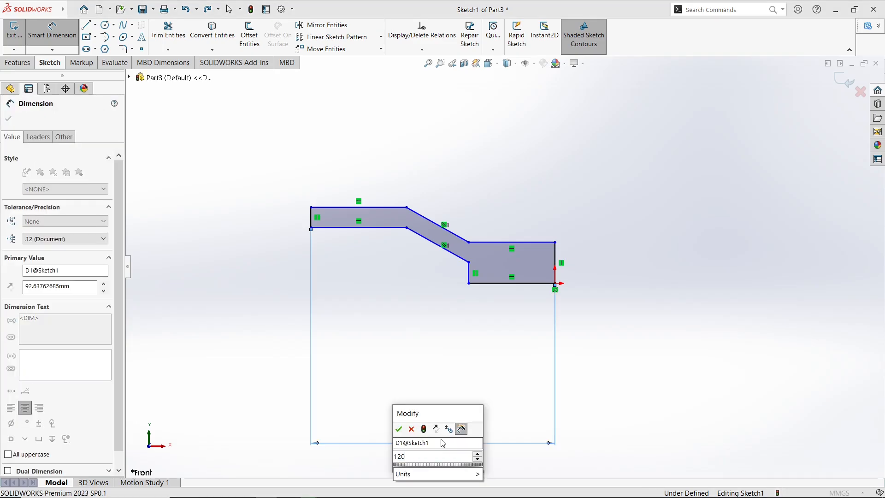
{"action": "key", "text": "Return"}
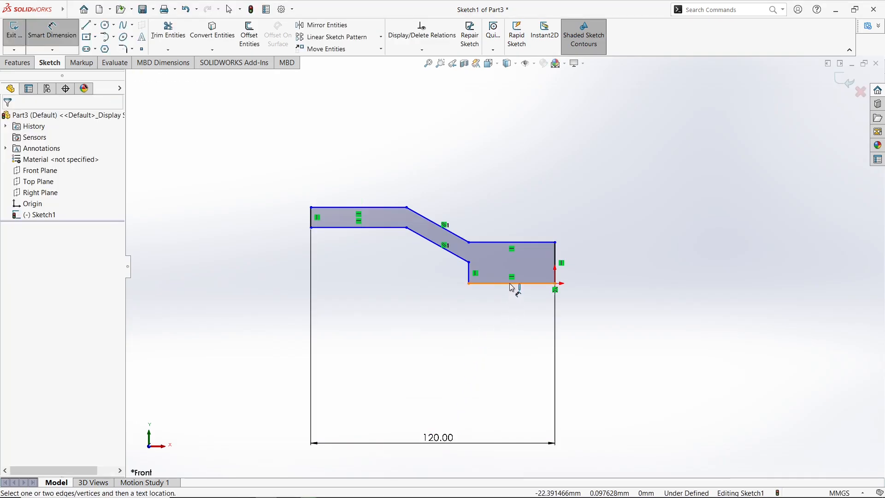
Dimension the height of the block's short left edge and delete that dimension again.
{"action": "left_click", "coordinate": [471, 277]}
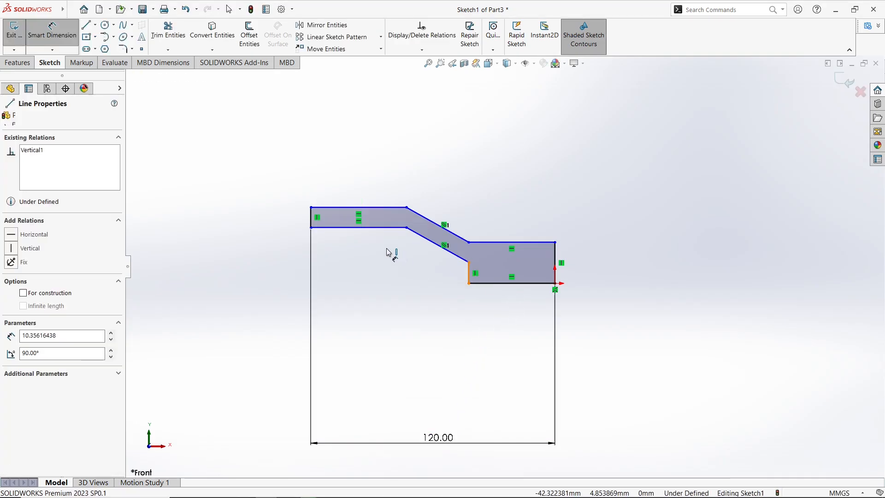
{"action": "left_click", "coordinate": [315, 224]}
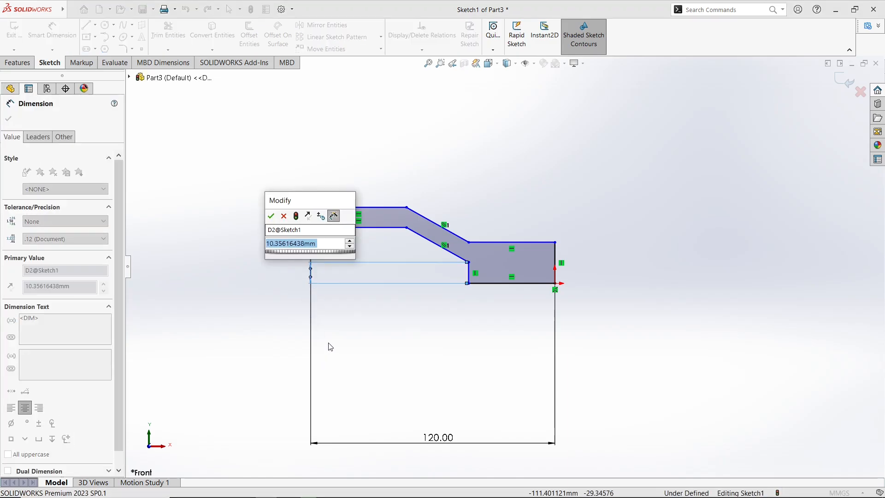
{"action": "left_click", "coordinate": [285, 216]}
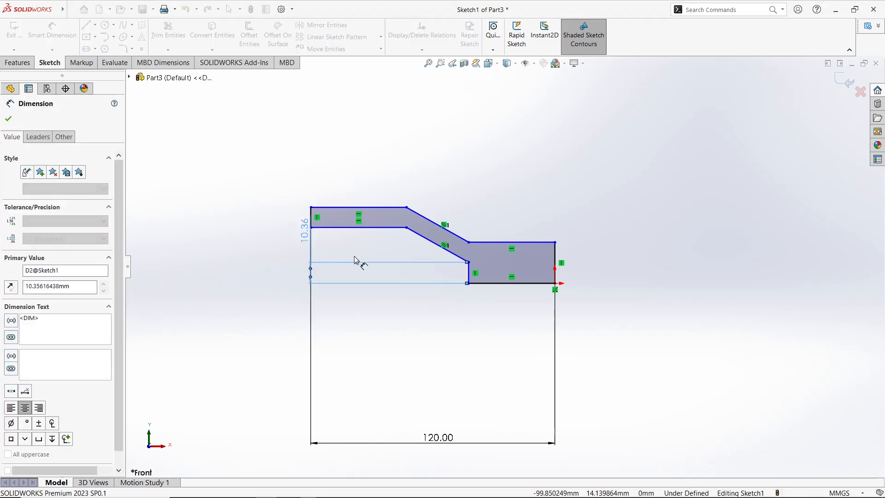
{"action": "key", "text": "Escape"}
{"action": "left_click", "coordinate": [358, 266]}
{"action": "right_click", "coordinate": [358, 269]}
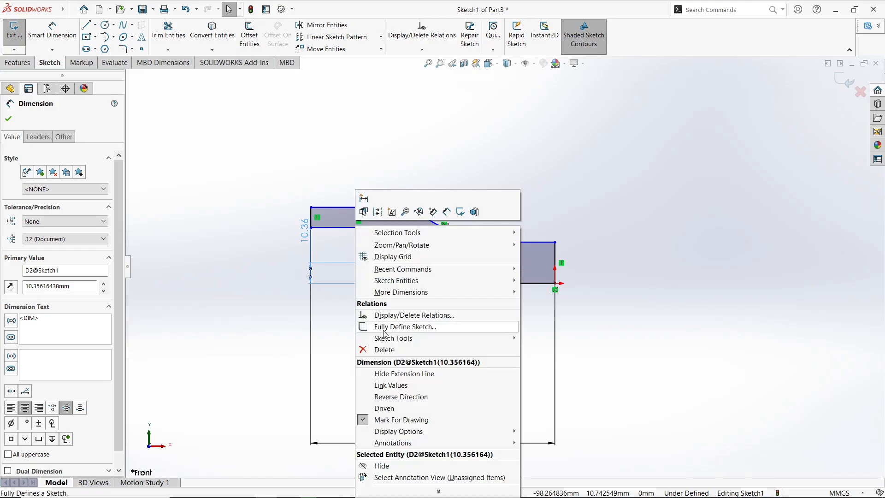
{"action": "left_click", "coordinate": [368, 350]}
Dimension the horizontal distance from the arm's left end edge to the block's short left edge as 120 mm.
{"action": "left_click", "coordinate": [52, 32]}
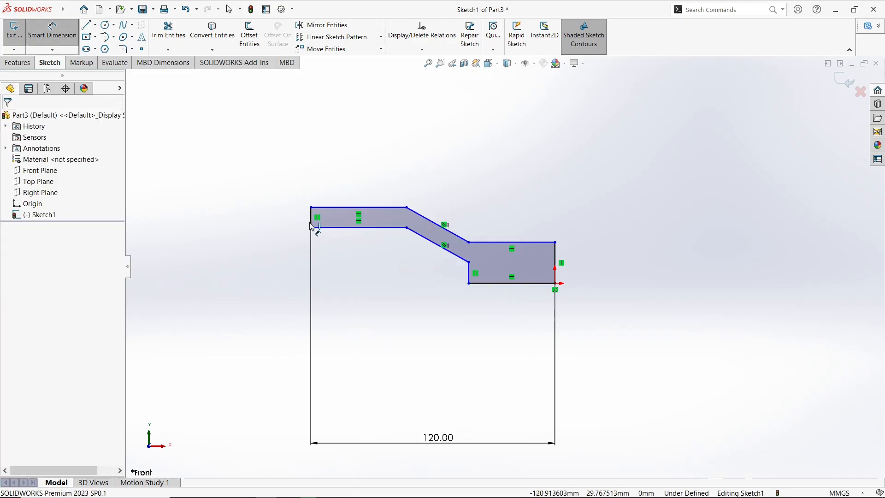
{"action": "left_click", "coordinate": [313, 226]}
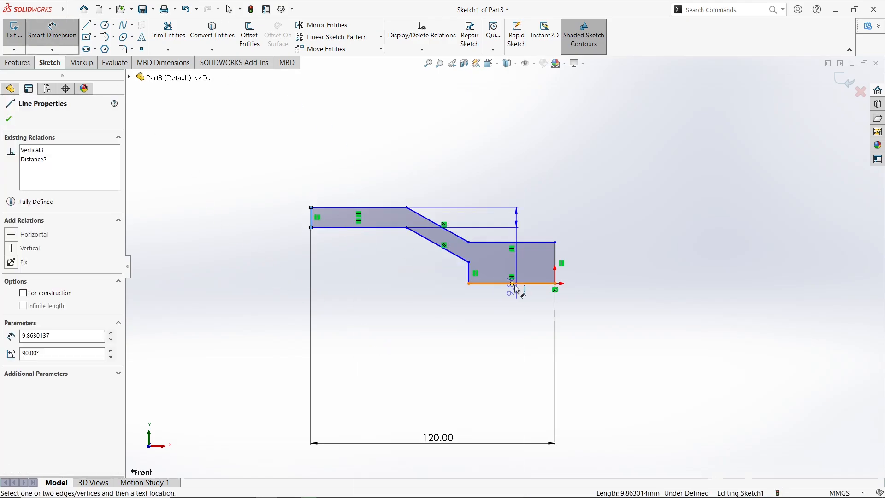
{"action": "left_click", "coordinate": [470, 278]}
{"action": "left_click", "coordinate": [401, 382]}
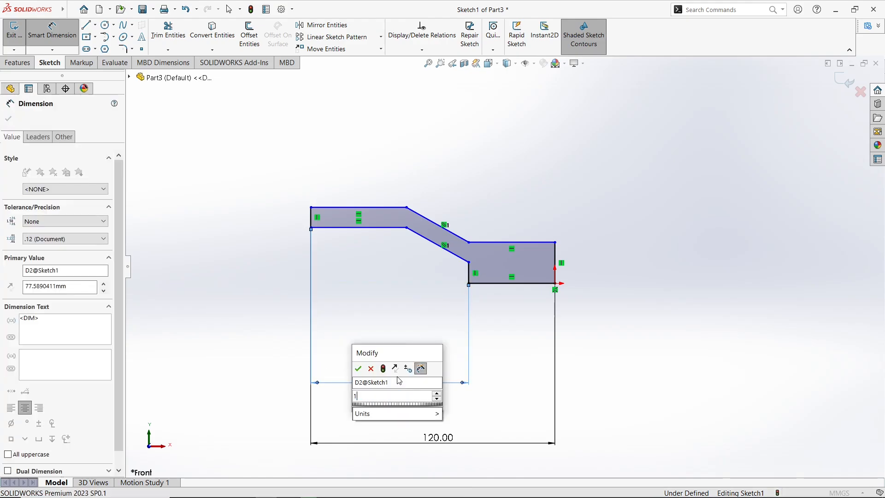
{"action": "type", "text": "120"}
{"action": "key", "text": "Return"}
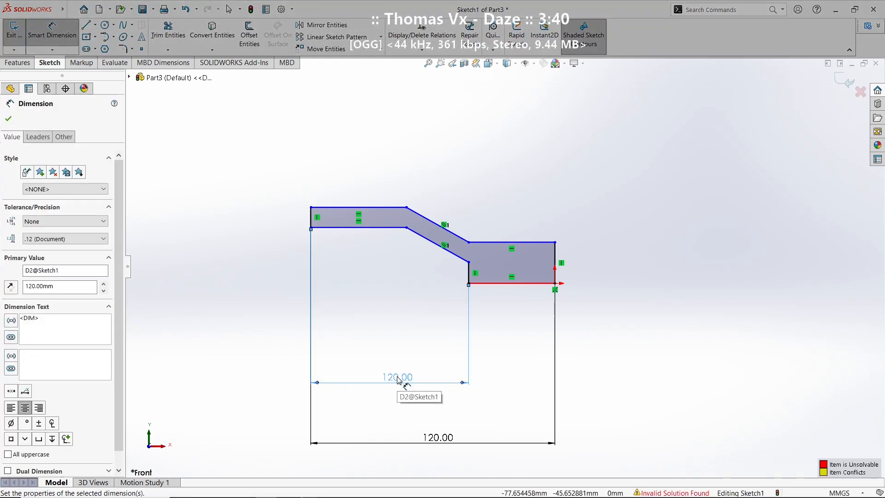
{"action": "key", "text": "Escape"}
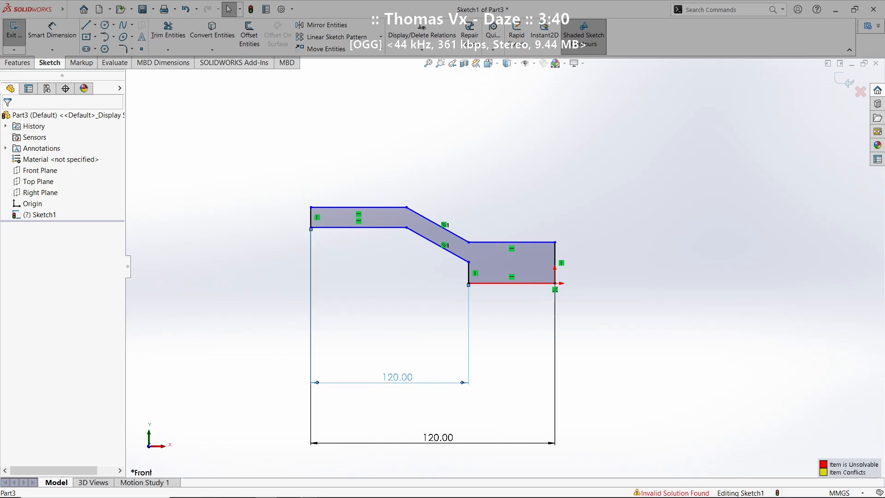
Try to change the overall width dimension, and undo the 120 mm dimension between the arm's end and the block's left edge.
{"action": "double_click", "coordinate": [395, 375]}
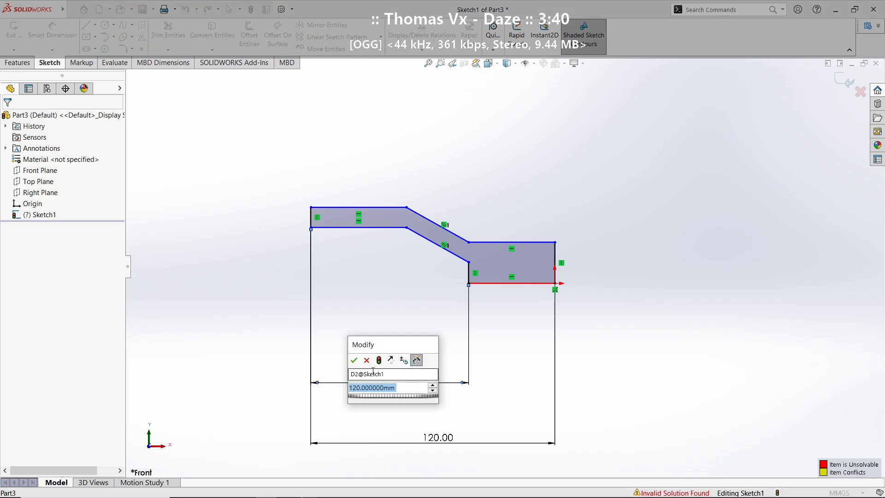
{"action": "key", "text": "Return"}
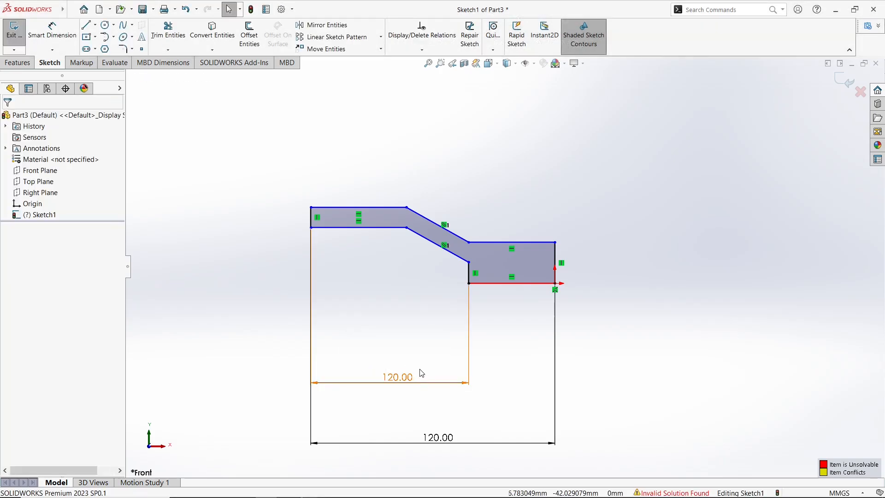
{"action": "double_click", "coordinate": [437, 439]}
{"action": "type", "text": "200"}
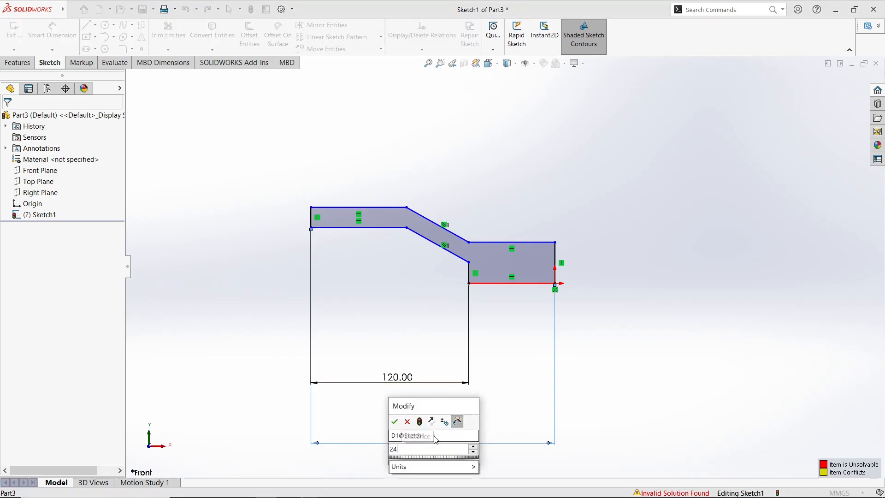
{"action": "key", "text": "Return"}
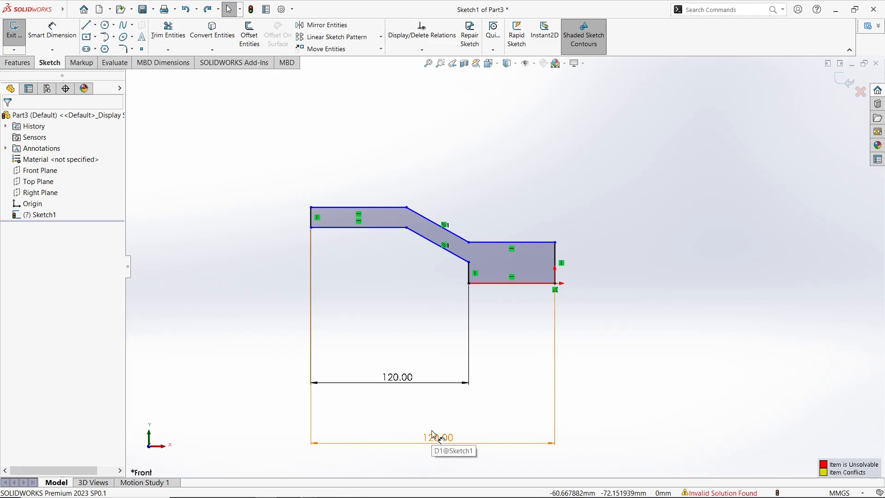
{"action": "key", "text": "ctrl+z"}
{"action": "key", "text": "ctrl+z"}
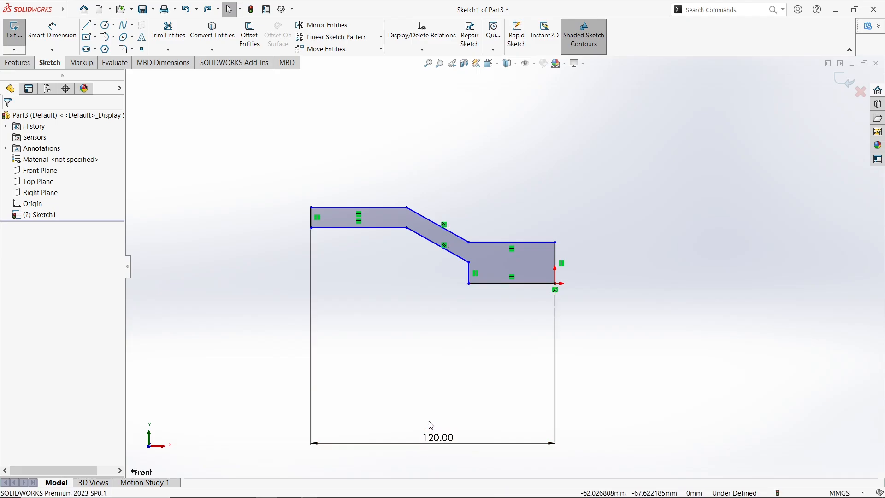
Undo the overall width dimension between the arm's left end edge and the block's right edge.
{"action": "key", "text": "ctrl+z"}
{"action": "key", "text": "ctrl+z"}
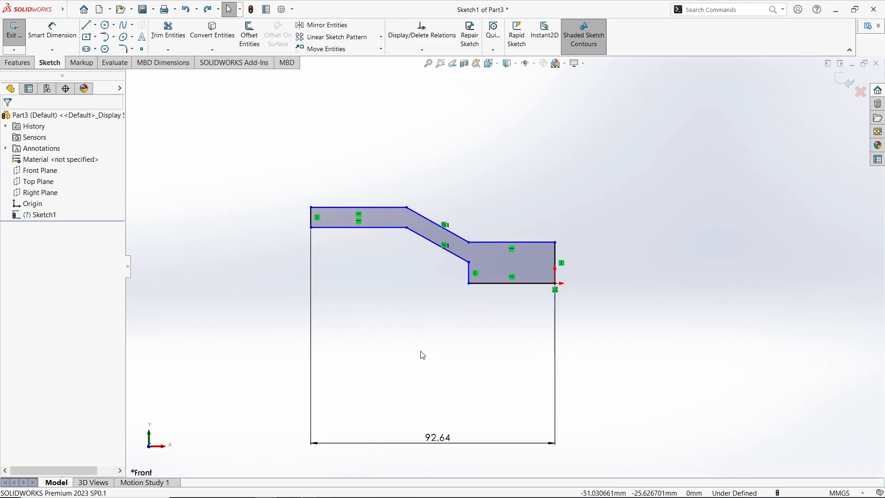
{"action": "key", "text": "ctrl+z"}
Dimension the profile's overall width as 240 mm, from the arm's left end edge to the block's right edge.
{"action": "left_click", "coordinate": [52, 30]}
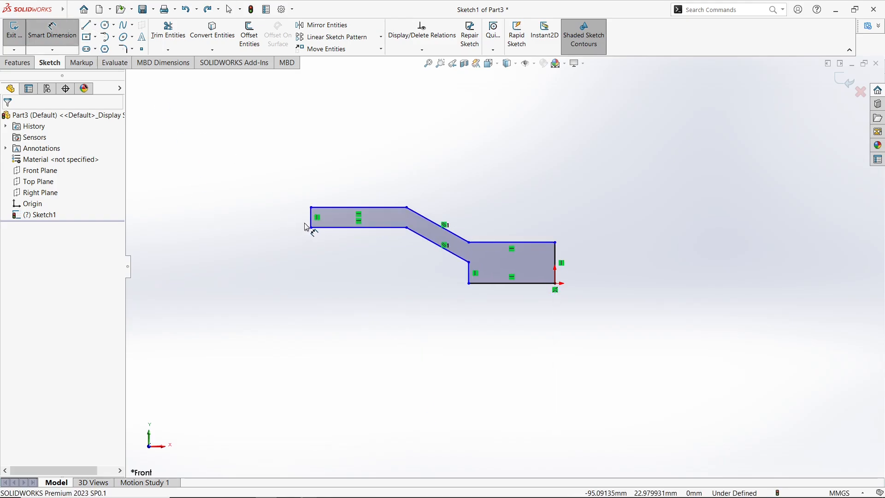
{"action": "left_click", "coordinate": [311, 222]}
{"action": "left_click", "coordinate": [311, 217]}
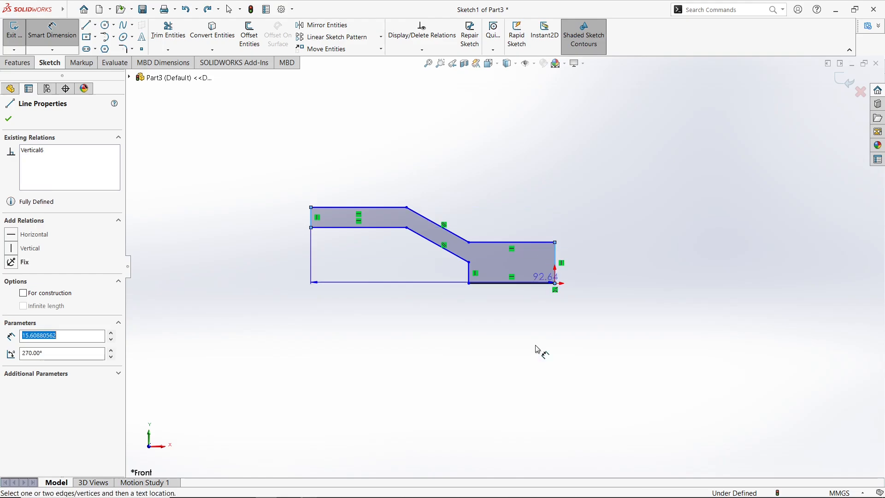
{"action": "left_click", "coordinate": [476, 422]}
{"action": "type", "text": "240"}
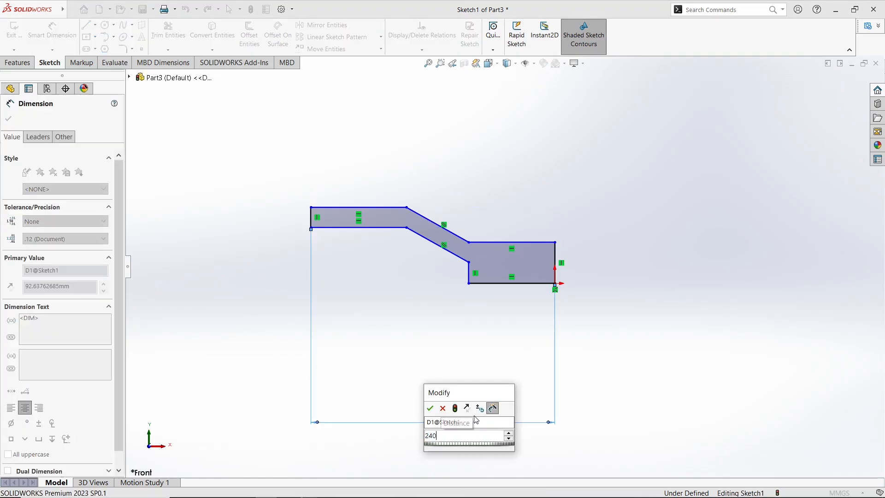
{"action": "key", "text": "Return"}
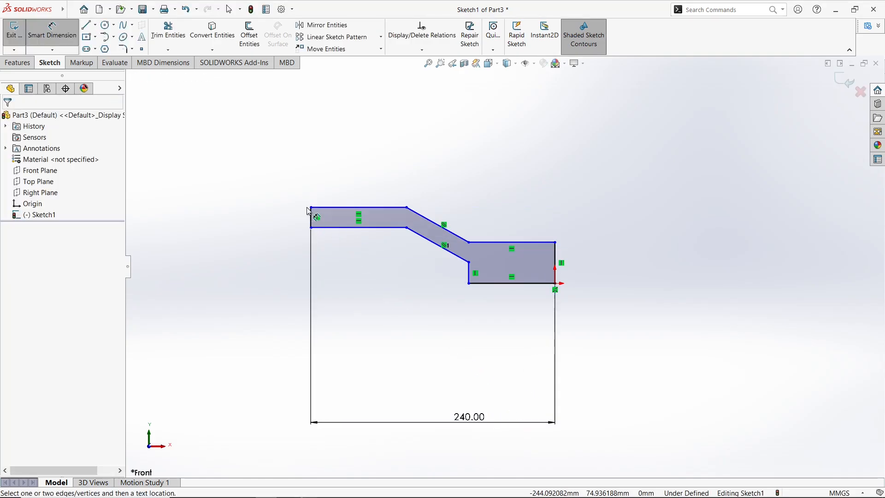
Dimension the horizontal distance from the arm's left end edge to the block's short left edge as 120 mm.
{"action": "left_click", "coordinate": [313, 218]}
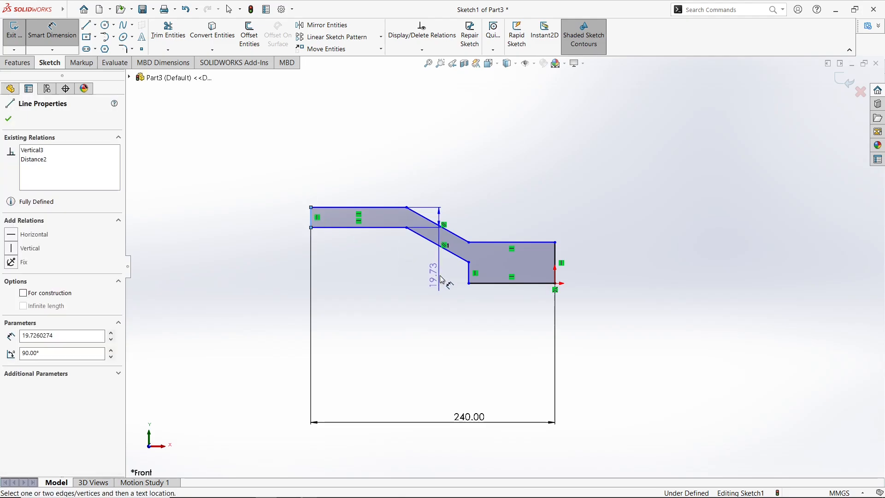
{"action": "left_click", "coordinate": [469, 275]}
{"action": "left_click", "coordinate": [405, 381]}
{"action": "type", "text": "120"}
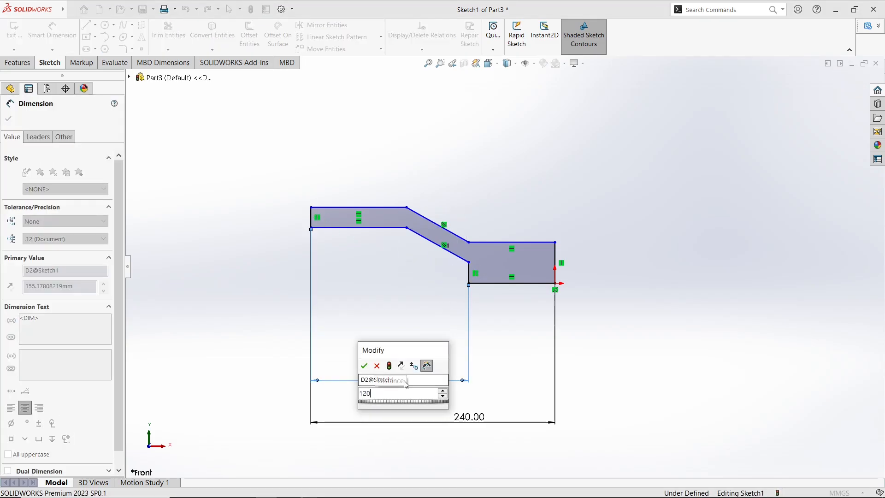
{"action": "key", "text": "Return"}
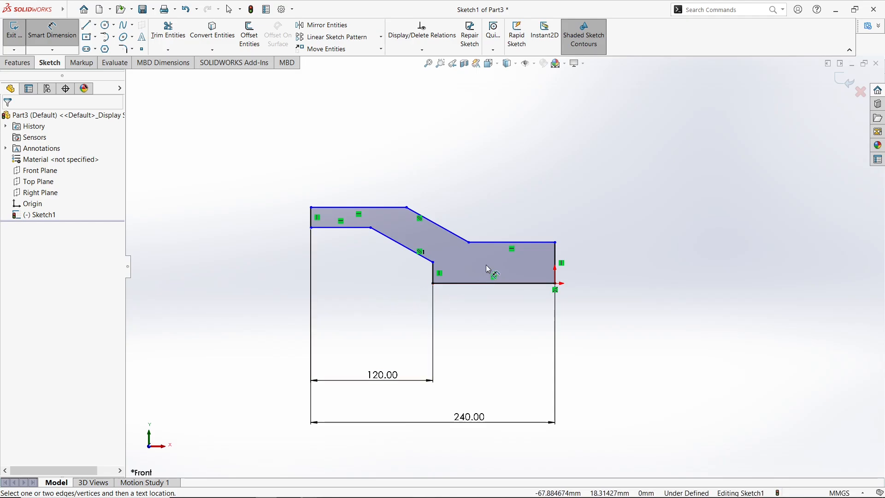
{"action": "scroll", "coordinate": [376, 203], "scroll_direction": "down", "scroll_amount": 2}
{"action": "key", "text": "Escape"}
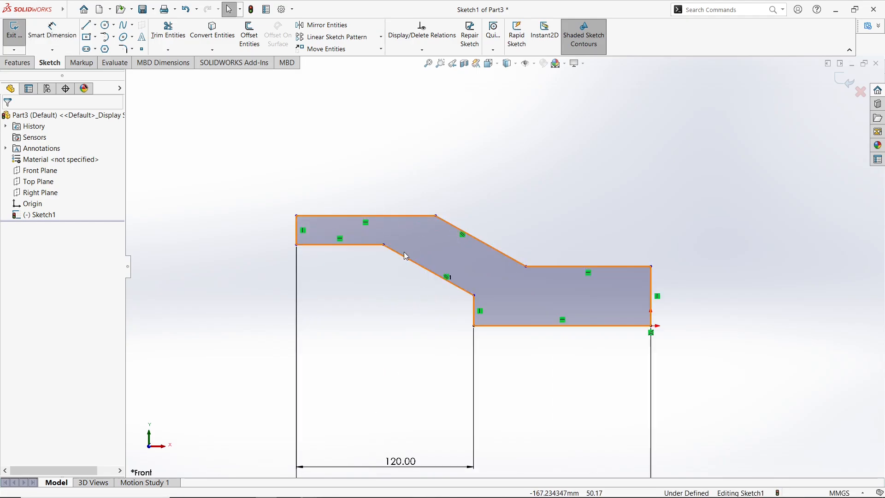
Reposition the corner points of the profile's sloped section to form a steeper, narrower band between the arm and the block.
{"action": "left_click", "coordinate": [383, 245]}
{"action": "left_click_drag", "start_coordinate": [383, 244], "coordinate": [442, 266]}
{"action": "mouse_move", "coordinate": [528, 267]}
{"action": "left_mouse_down"}
{"action": "mouse_move", "coordinate": [496, 266]}
{"action": "mouse_move", "coordinate": [496, 255]}
{"action": "mouse_move", "coordinate": [482, 251]}
{"action": "mouse_move", "coordinate": [507, 255]}
{"action": "left_mouse_up"}
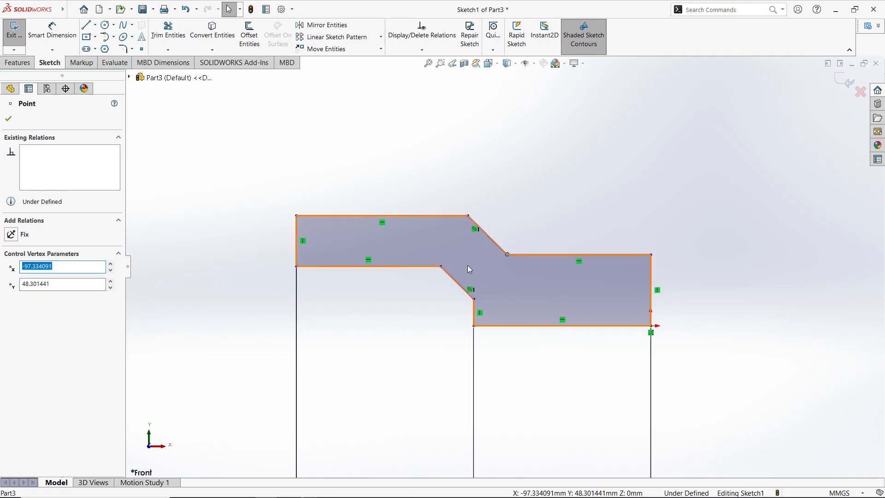
{"action": "key", "text": "Escape"}
{"action": "key", "text": "f"}
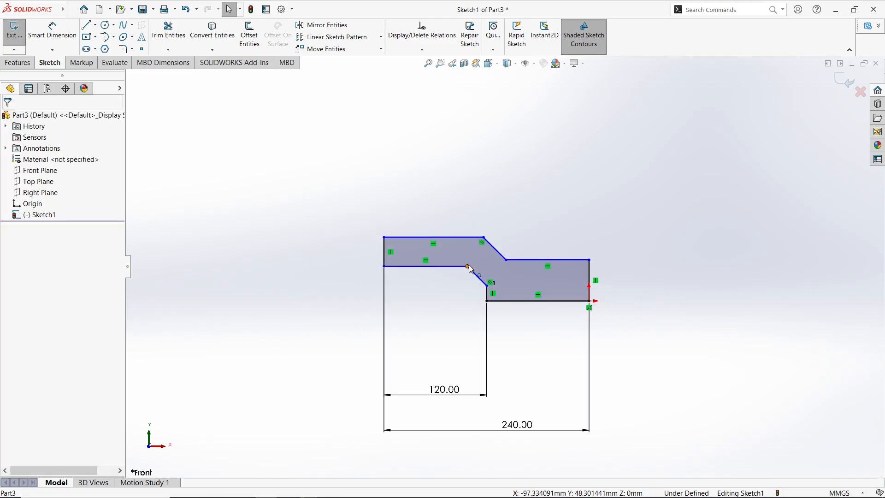
{"action": "mouse_move", "coordinate": [467, 266]}
{"action": "left_mouse_down"}
{"action": "mouse_move", "coordinate": [450, 253]}
{"action": "mouse_move", "coordinate": [450, 231]}
{"action": "mouse_move", "coordinate": [456, 236]}
{"action": "left_mouse_up"}
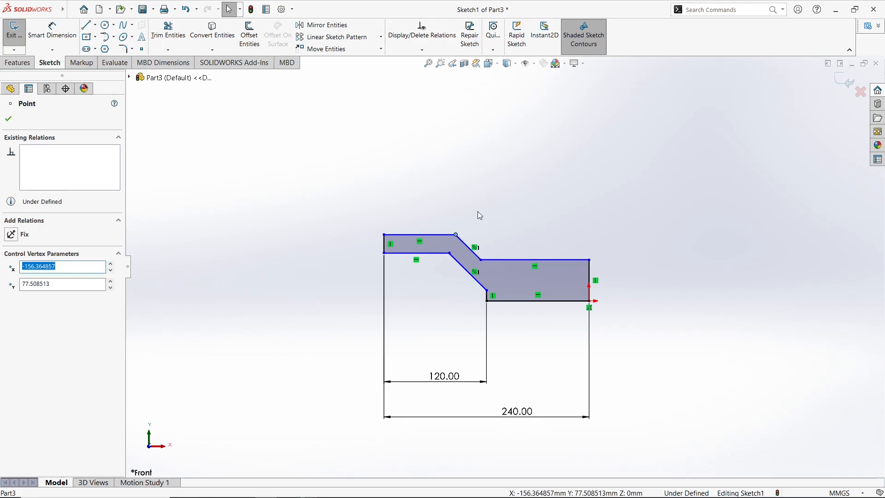
{"action": "left_click", "coordinate": [506, 206]}
Dimension the height of the block's right edge as 25 mm.
{"action": "scroll", "coordinate": [520, 212], "scroll_direction": "down", "scroll_amount": 1}
{"action": "left_click", "coordinate": [53, 32]}
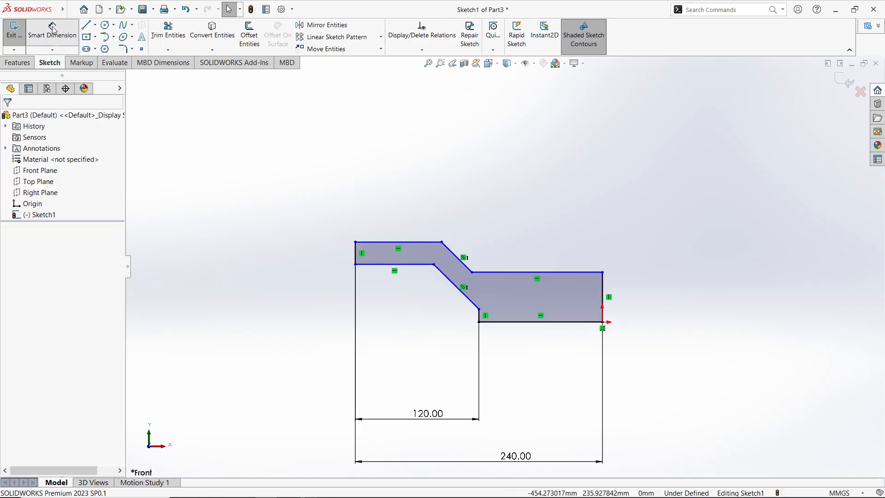
{"action": "left_click", "coordinate": [605, 294]}
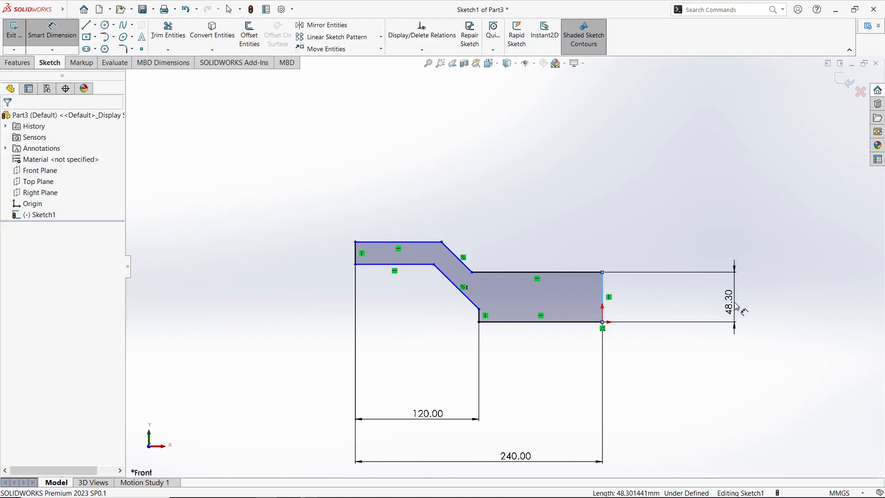
{"action": "left_click", "coordinate": [736, 306]}
{"action": "key", "text": "Return"}
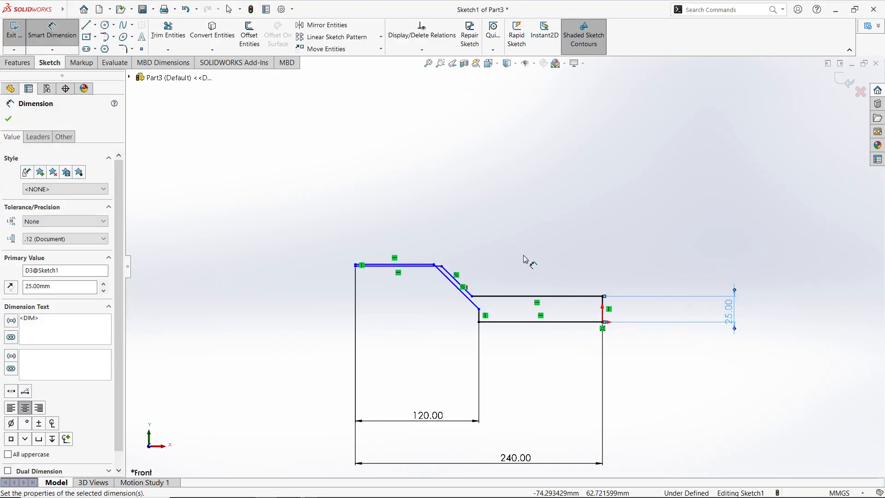
{"action": "left_click", "coordinate": [524, 259]}
{"action": "key", "text": "Escape"}
Move the arm's lower edge below its upper edge and dimension the arm's thickness as 14 mm.
{"action": "mouse_move", "coordinate": [413, 264]}
{"action": "left_mouse_down"}
{"action": "mouse_move", "coordinate": [410, 280]}
{"action": "mouse_move", "coordinate": [398, 274]}
{"action": "left_mouse_up"}
{"action": "left_click", "coordinate": [50, 33]}
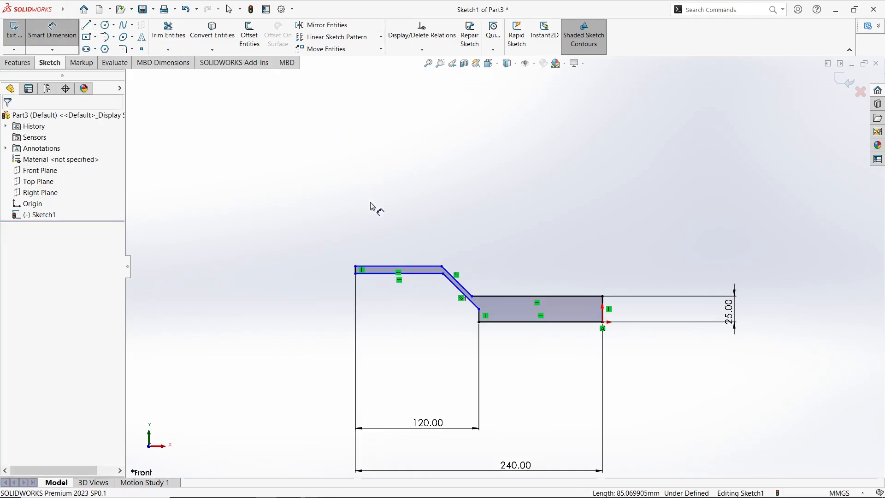
{"action": "left_click", "coordinate": [386, 276]}
{"action": "left_click", "coordinate": [382, 267]}
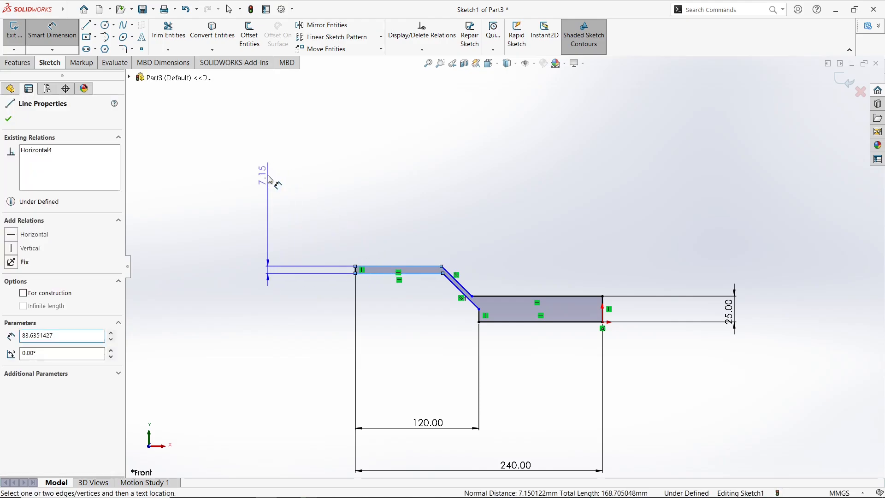
{"action": "left_click", "coordinate": [270, 180]}
{"action": "type", "text": "14"}
{"action": "key", "text": "Return"}
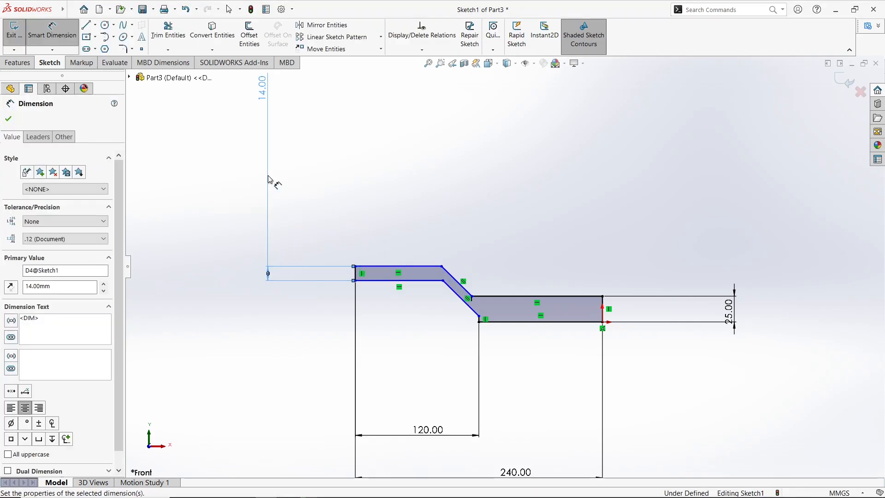
{"action": "left_click", "coordinate": [395, 166]}
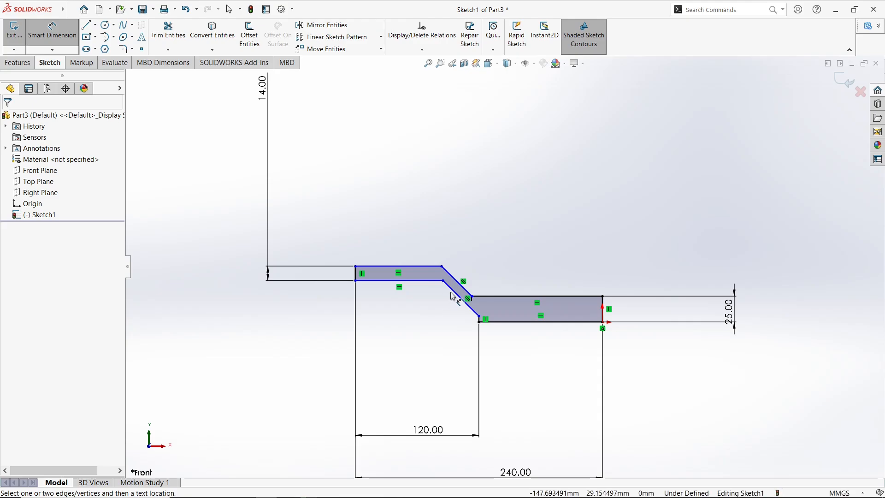
{"action": "left_click", "coordinate": [455, 292]}
{"action": "left_click", "coordinate": [440, 271]}
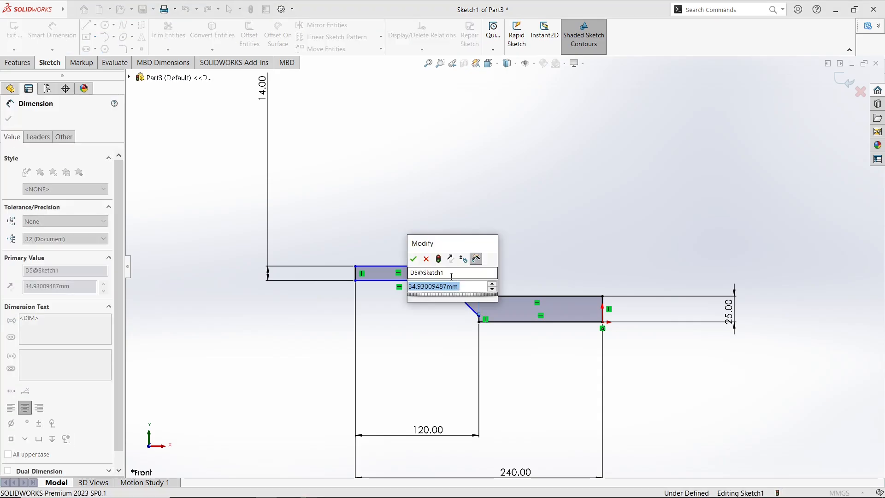
{"action": "right_click", "coordinate": [457, 272]}
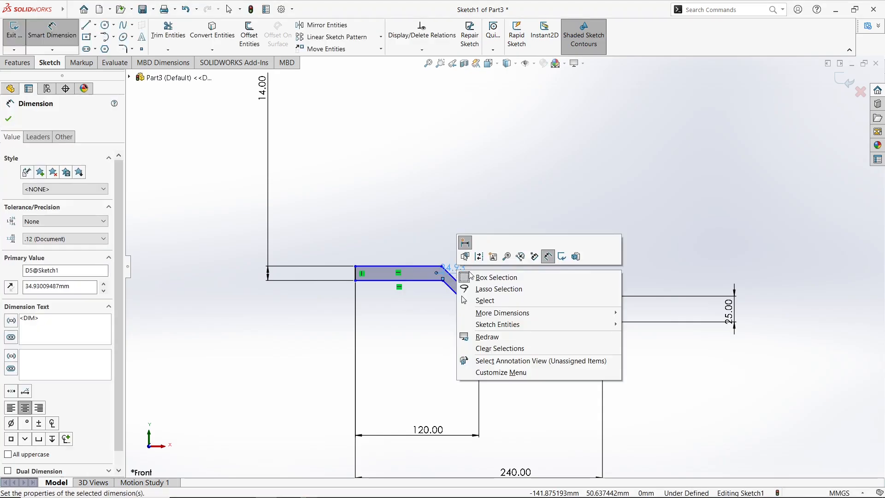
{"action": "left_click", "coordinate": [484, 300]}
{"action": "left_click", "coordinate": [466, 274]}
{"action": "right_click", "coordinate": [466, 274]}
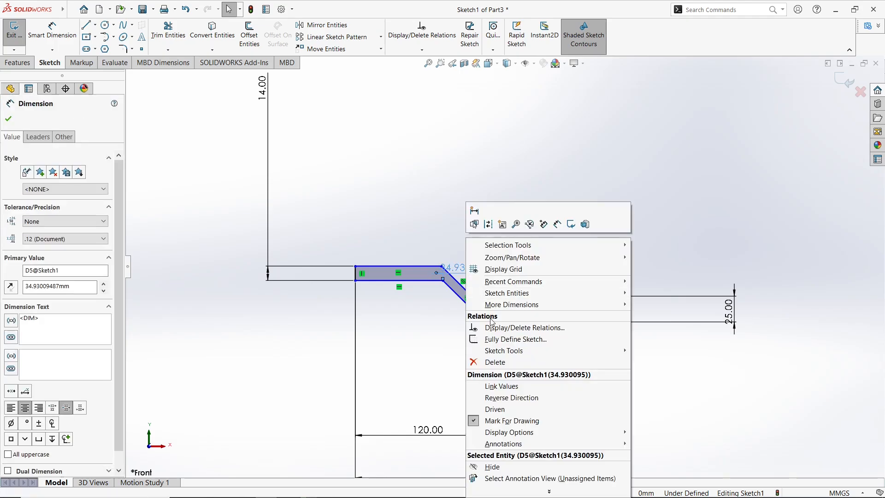
{"action": "left_click", "coordinate": [495, 361]}
Dimension the perpendicular distance between the two parallel sloped lines as 14 mm.
{"action": "right_click_drag", "start_coordinate": [518, 267], "coordinate": [518, 233]}
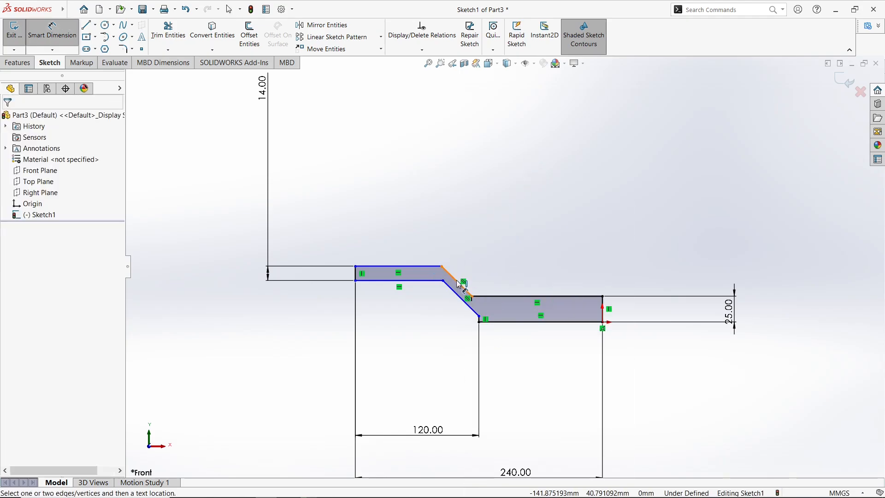
{"action": "left_click", "coordinate": [460, 284]}
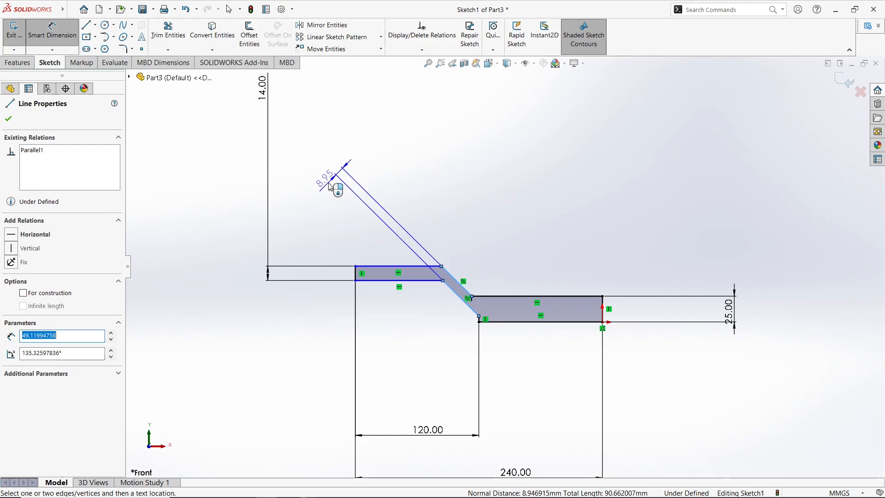
{"action": "left_click", "coordinate": [329, 184]}
{"action": "type", "text": "14"}
{"action": "key", "text": "Return"}
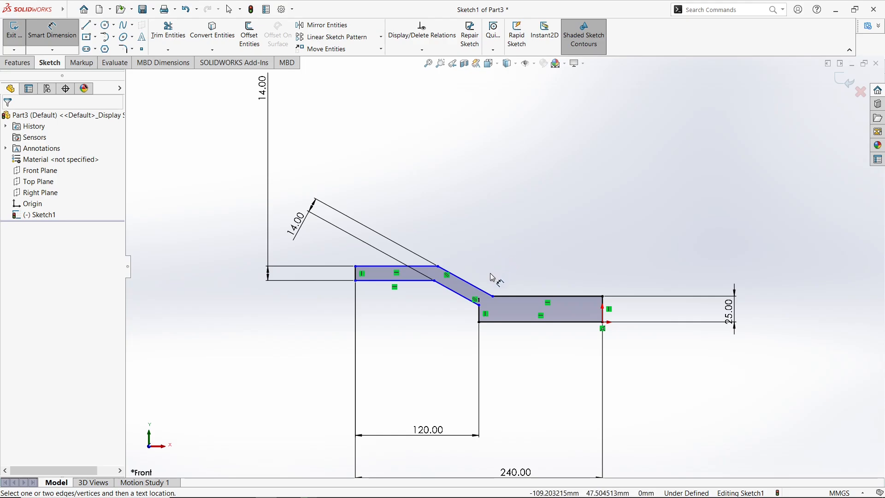
{"action": "scroll", "coordinate": [492, 278], "scroll_direction": "up", "scroll_amount": 3}
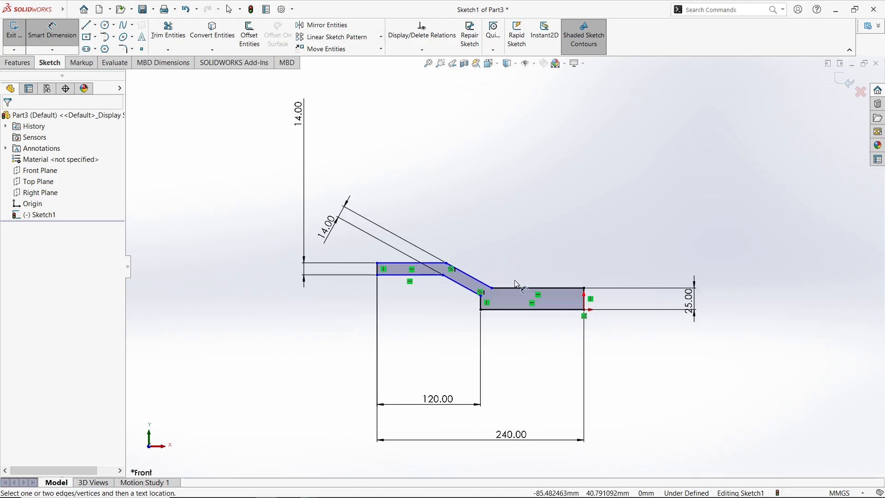
{"action": "key", "text": "Escape"}
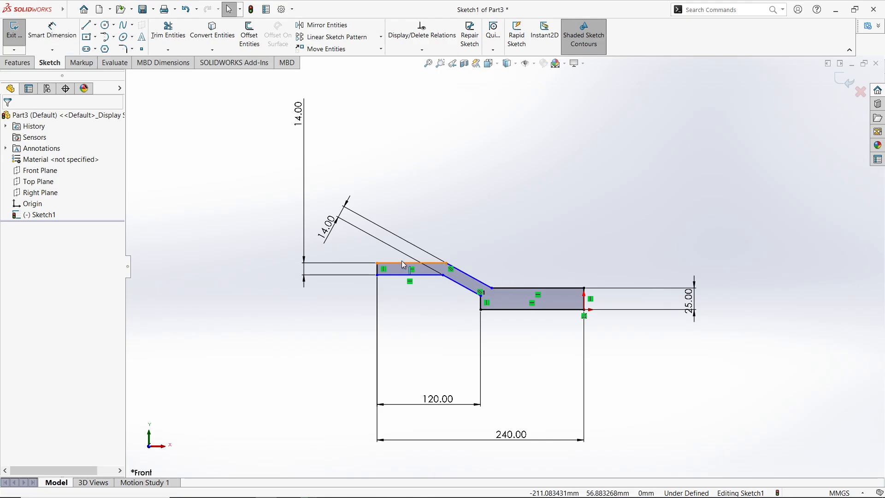
Raise the arm slightly and dimension the length of its lower edge as 60 mm.
{"action": "left_click", "coordinate": [401, 266]}
{"action": "mouse_move", "coordinate": [401, 266]}
{"action": "left_mouse_down"}
{"action": "mouse_move", "coordinate": [399, 245]}
{"action": "mouse_move", "coordinate": [411, 260]}
{"action": "mouse_move", "coordinate": [396, 257]}
{"action": "left_mouse_up"}
{"action": "key", "text": "Escape"}
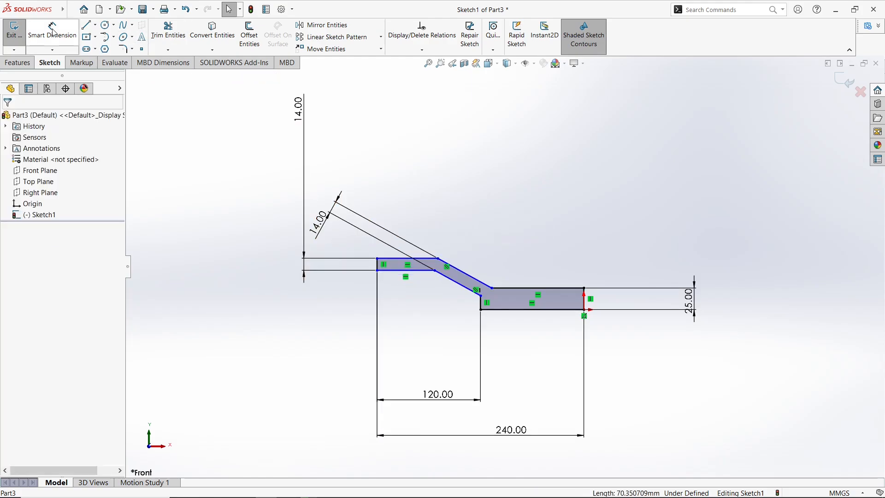
{"action": "left_click", "coordinate": [53, 33]}
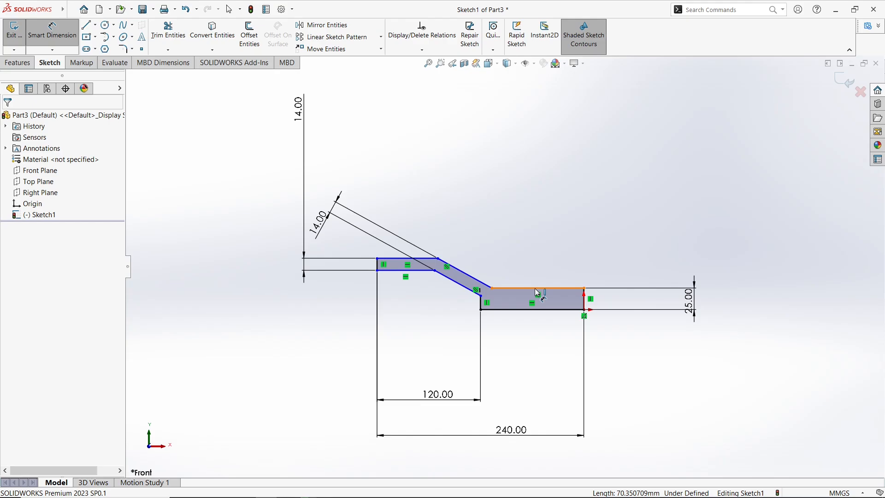
{"action": "left_click", "coordinate": [392, 271]}
{"action": "left_click", "coordinate": [412, 366]}
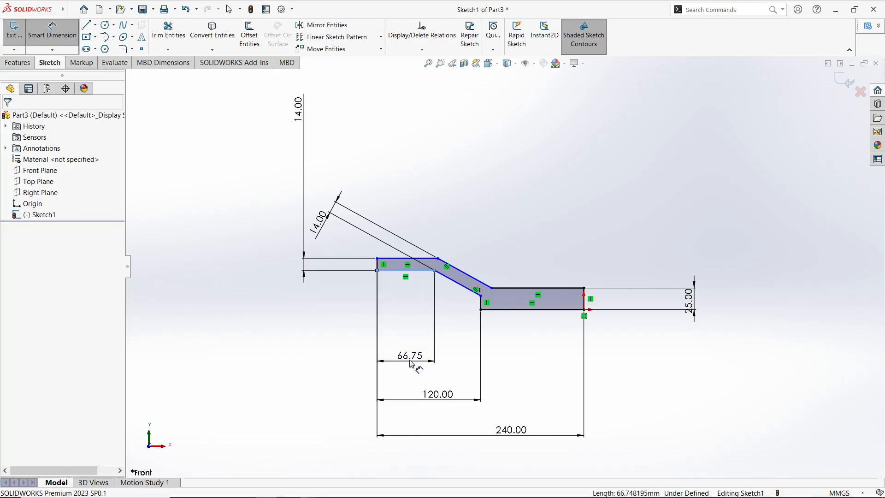
{"action": "type", "text": "60"}
{"action": "key", "text": "Return"}
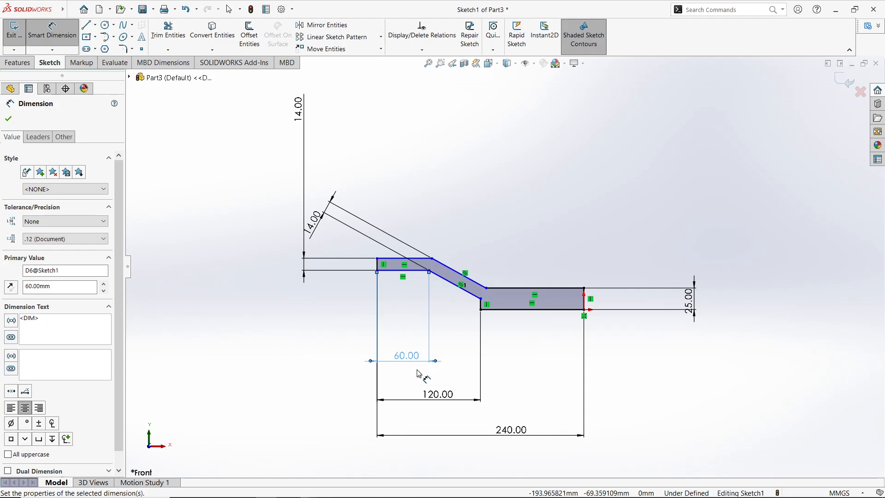
{"action": "left_click", "coordinate": [501, 204]}
Dimension the profile's overall height as 60 mm, from the arm's upper edge to the block's bottom edge.
{"action": "scroll", "coordinate": [521, 258], "scroll_direction": "up", "scroll_amount": 2}
{"action": "scroll", "coordinate": [537, 253], "scroll_direction": "down", "scroll_amount": 1}
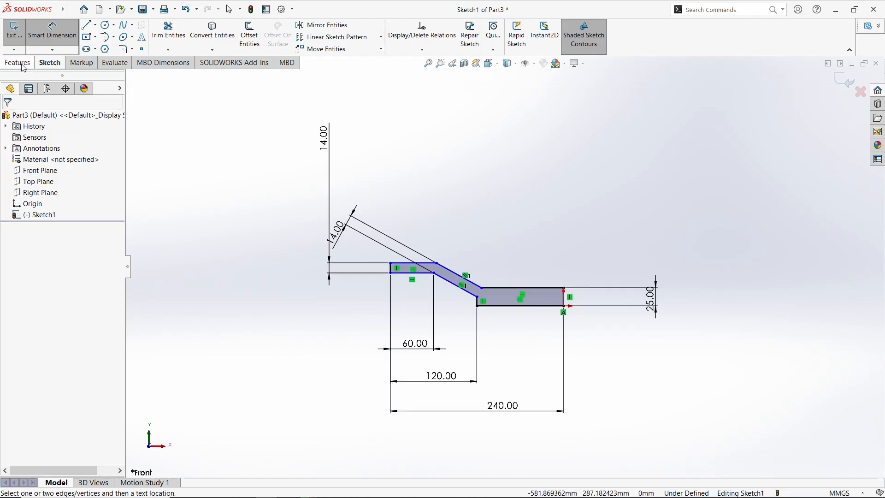
{"action": "left_click", "coordinate": [415, 263]}
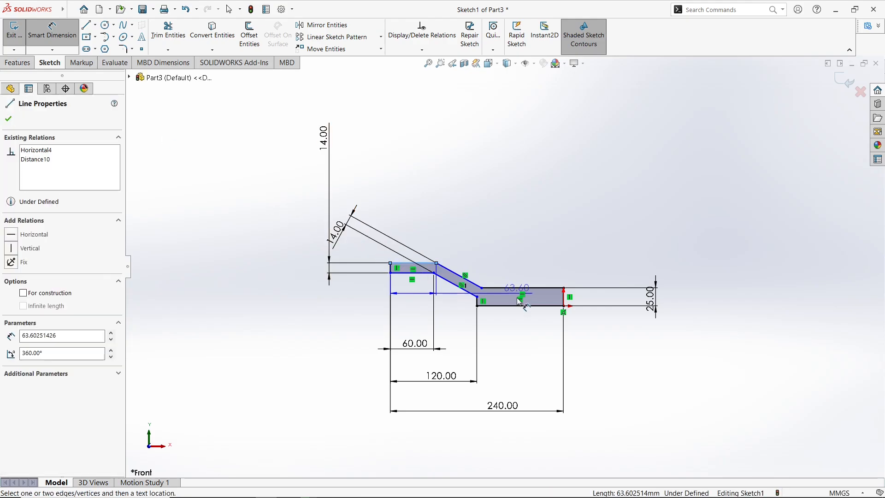
{"action": "left_click", "coordinate": [512, 305]}
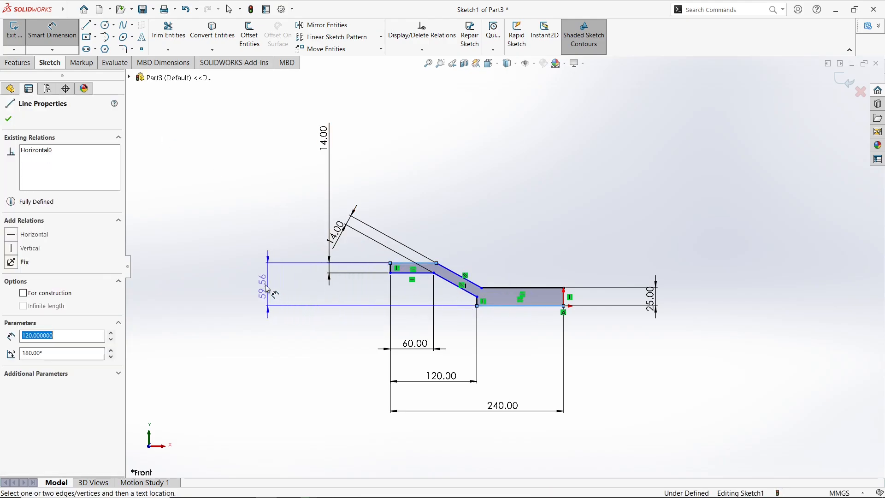
{"action": "left_click", "coordinate": [266, 287]}
{"action": "type", "text": "60"}
{"action": "key", "text": "Return"}
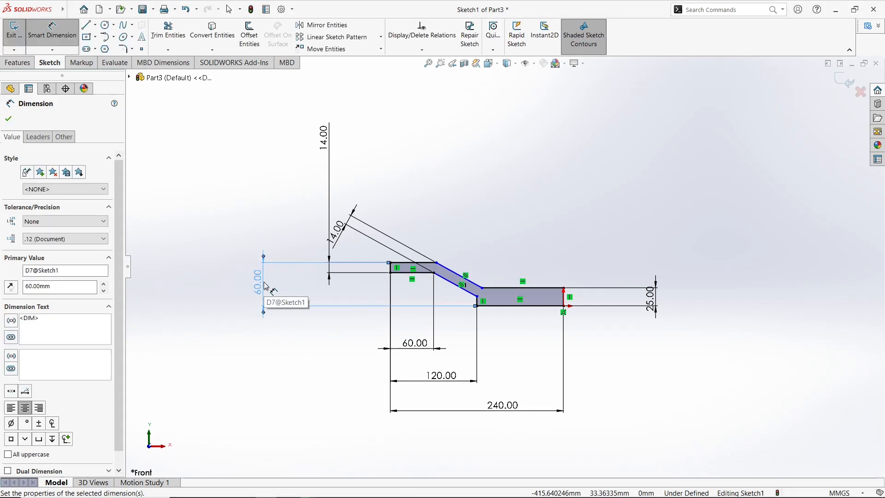
Try overall profile heights of 80 mm and 70 mm, and restore the height dimension to 60 mm.
{"action": "double_click", "coordinate": [258, 288]}
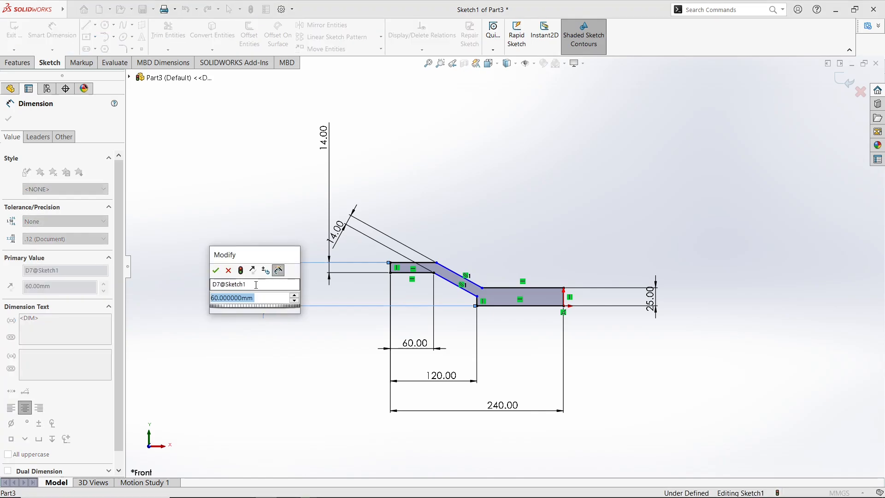
{"action": "type", "text": "80"}
{"action": "key", "text": "Return"}
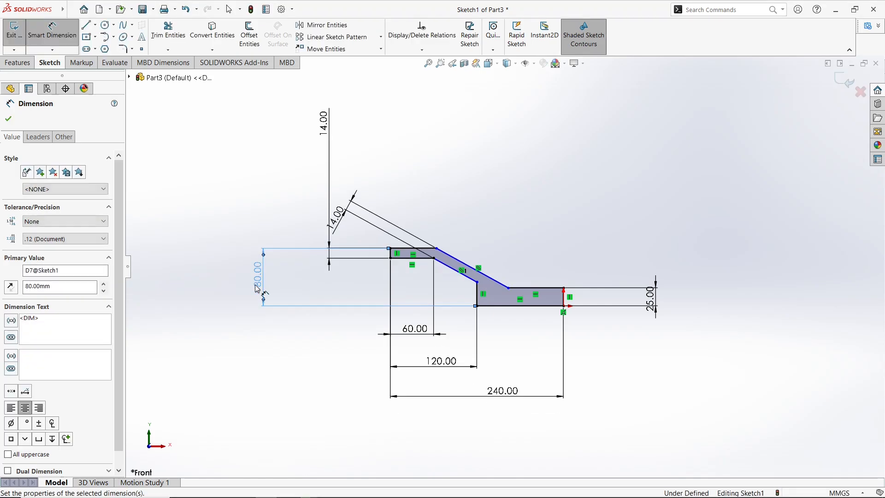
{"action": "type", "text": "70"}
{"action": "key", "text": "Return"}
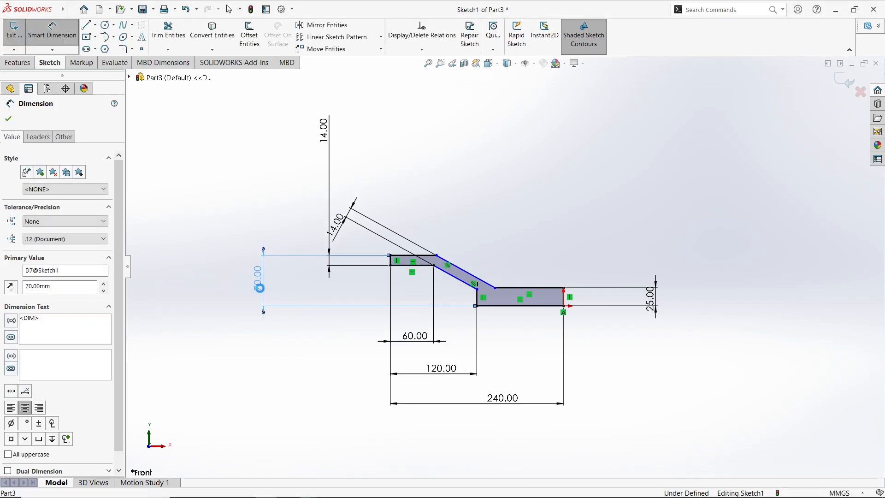
{"action": "double_click", "coordinate": [257, 288]}
{"action": "type", "text": "60"}
{"action": "key", "text": "Return"}
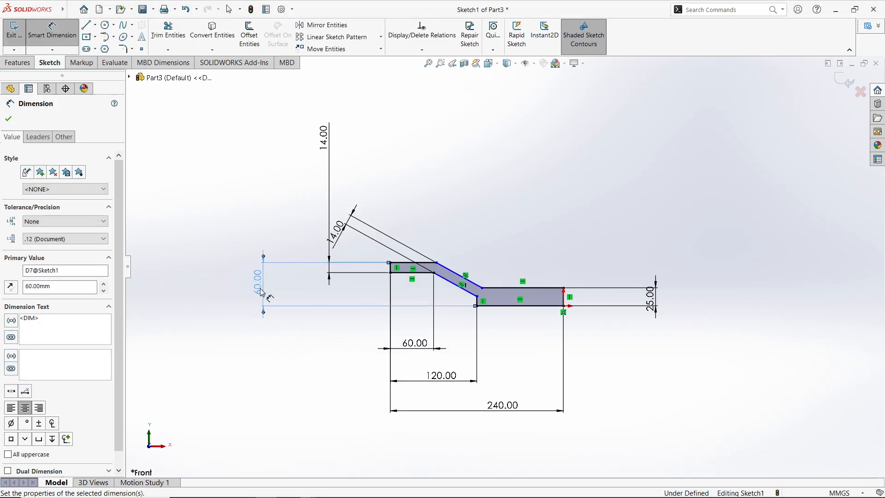
{"action": "left_click", "coordinate": [542, 199]}
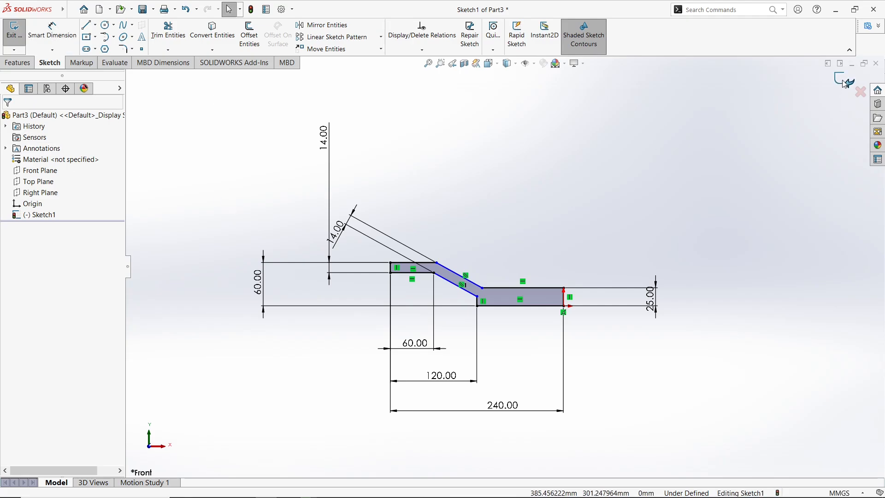
Extrude the stepped profile 70 mm with the Mid Plane end condition.
{"action": "left_click", "coordinate": [18, 63]}
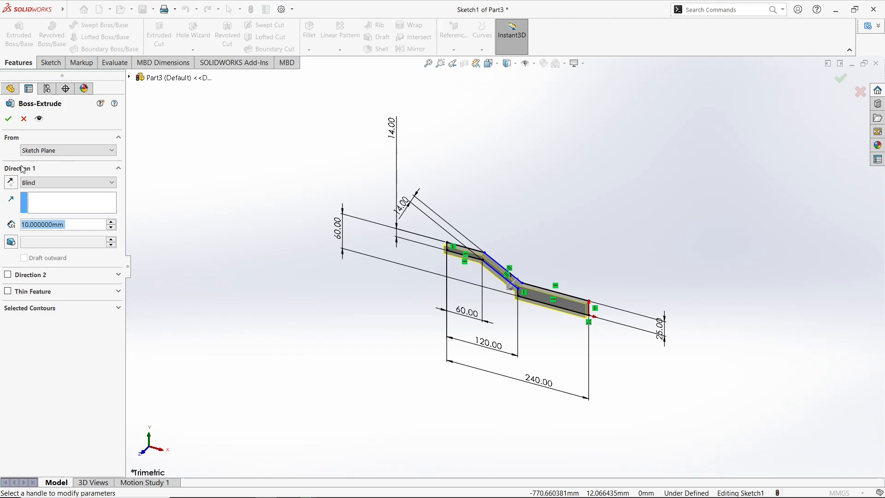
{"action": "left_click", "coordinate": [26, 182]}
{"action": "left_click", "coordinate": [41, 230]}
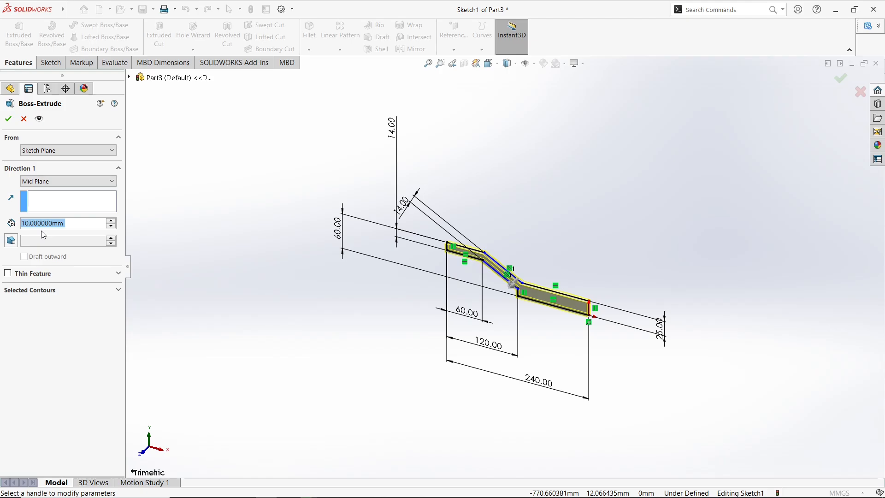
{"action": "type", "text": "7"}
{"action": "left_click", "coordinate": [37, 235]}
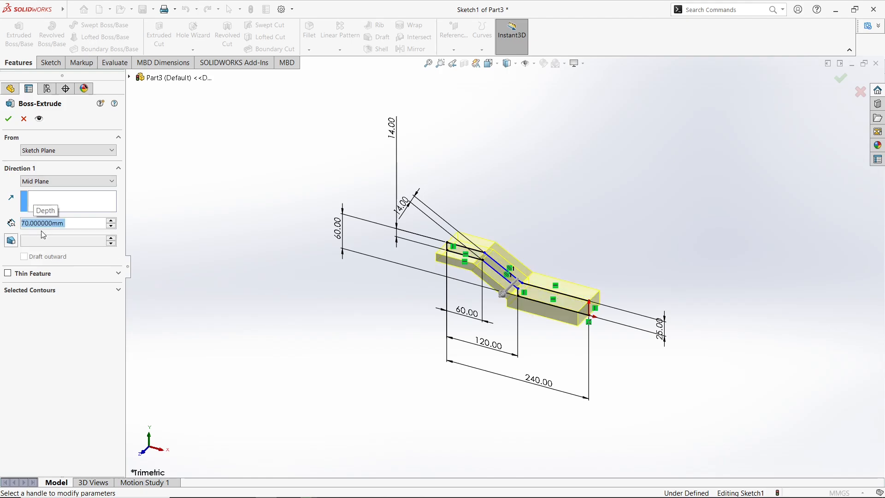
{"action": "left_click", "coordinate": [8, 119]}
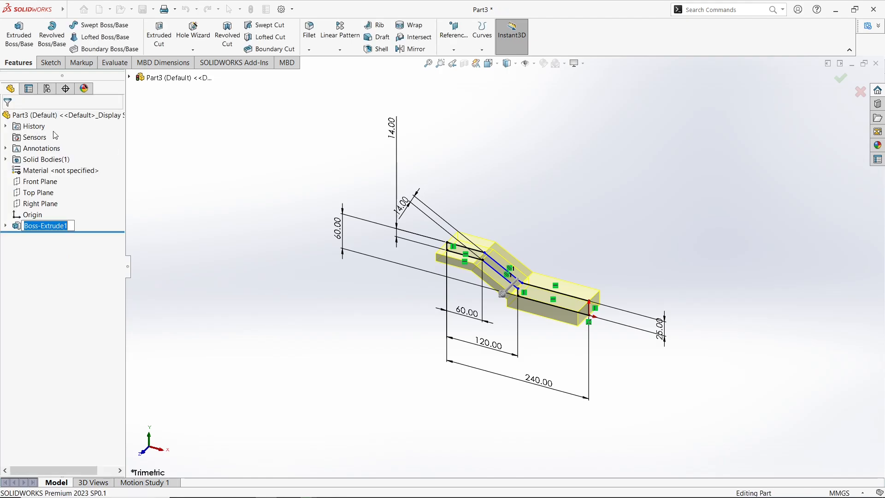
Start a sketch on the block's top face and draw a center rectangle about 32 by 23 mm near its middle.
{"action": "scroll", "coordinate": [572, 296], "scroll_direction": "down", "scroll_amount": 3}
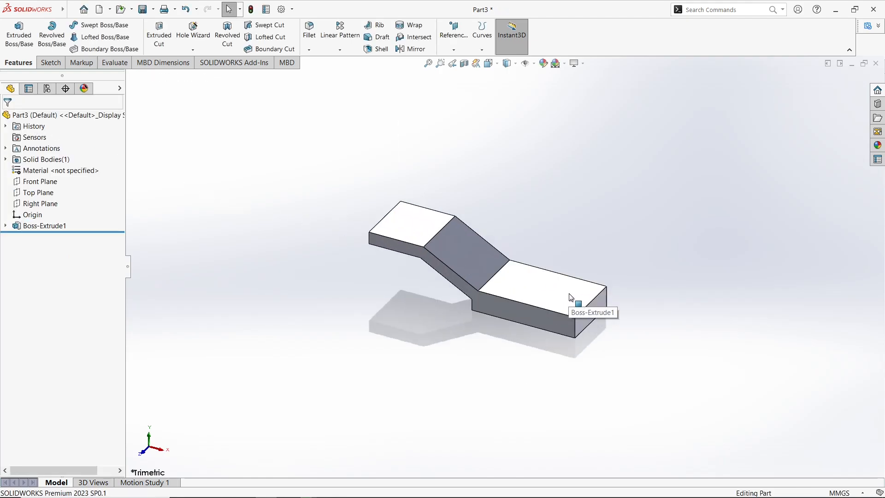
{"action": "left_click", "coordinate": [561, 298]}
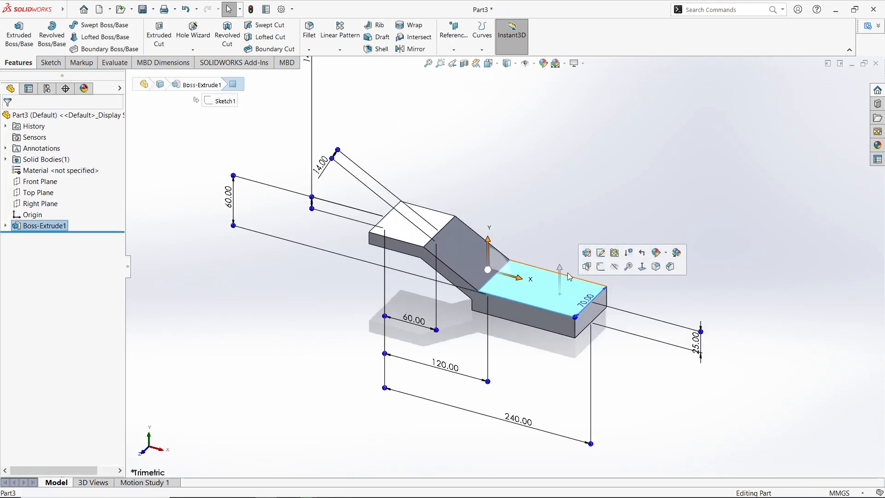
{"action": "left_click", "coordinate": [602, 270]}
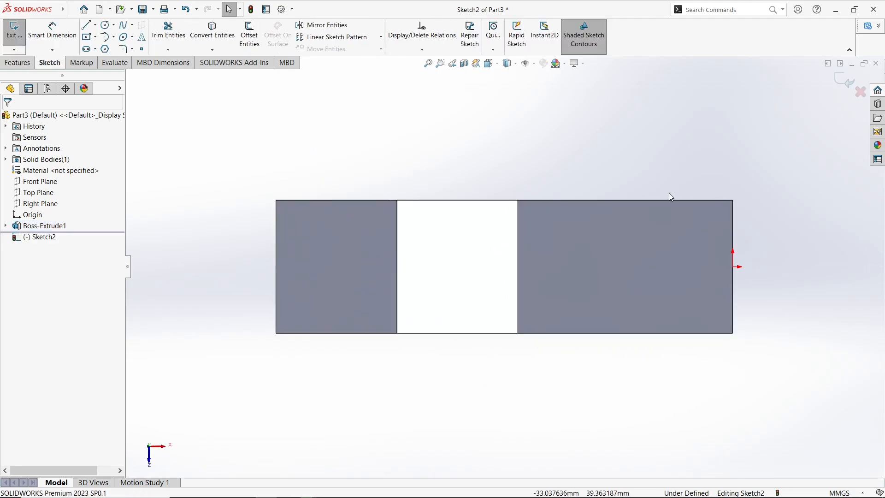
{"action": "scroll", "coordinate": [784, 204], "scroll_direction": "down", "scroll_amount": 1}
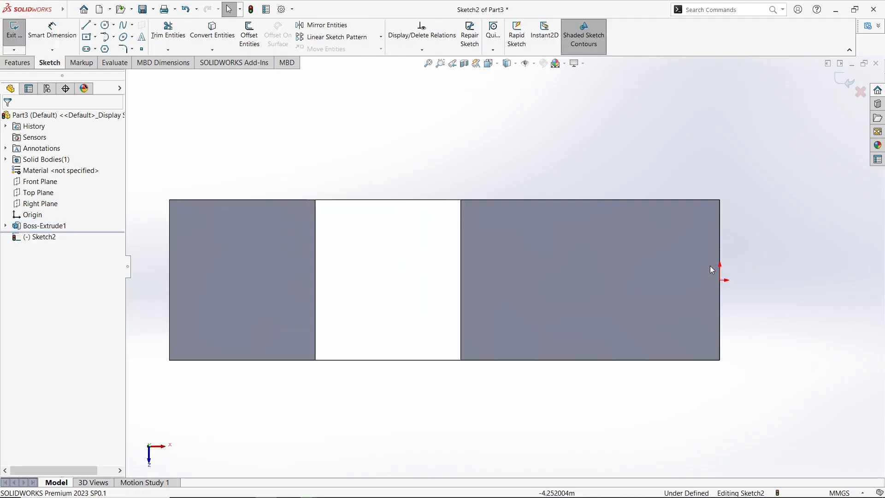
{"action": "left_click", "coordinate": [88, 37]}
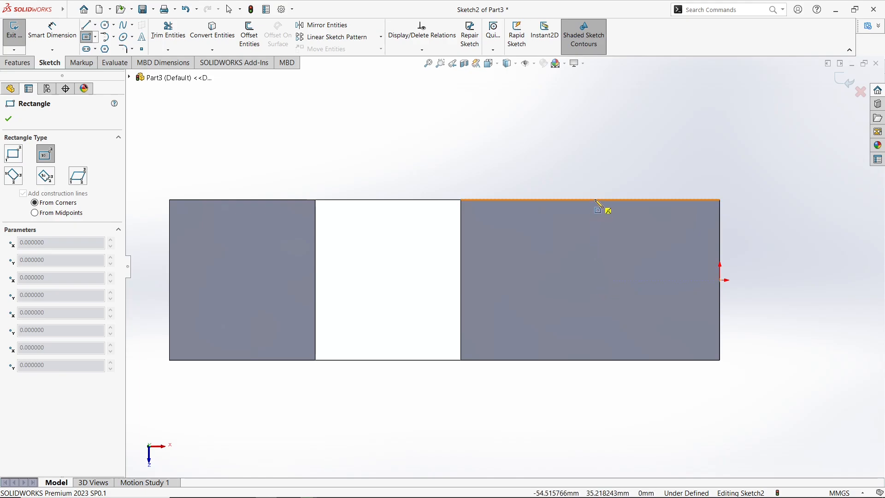
{"action": "left_click", "coordinate": [591, 281]}
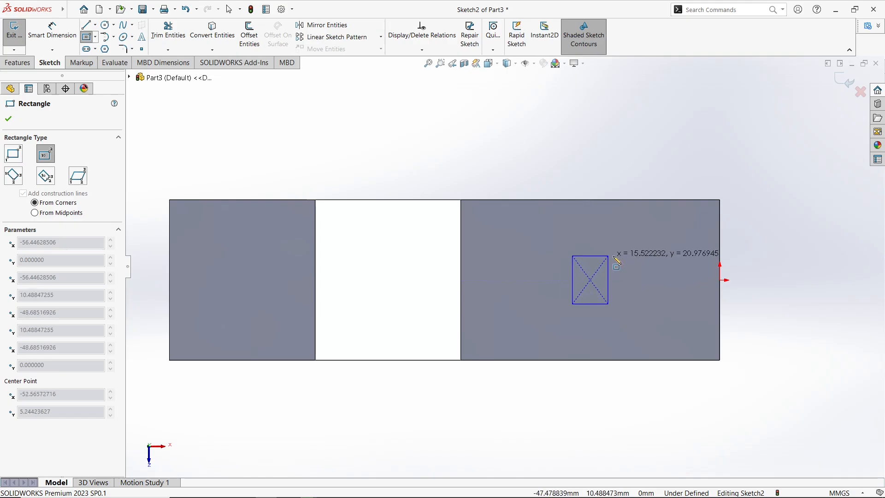
{"action": "left_click", "coordinate": [628, 254]}
{"action": "key", "text": "Escape"}
Make two adjacent sides of the rectangle equal so that it forms a square.
{"action": "left_click", "coordinate": [626, 264]}
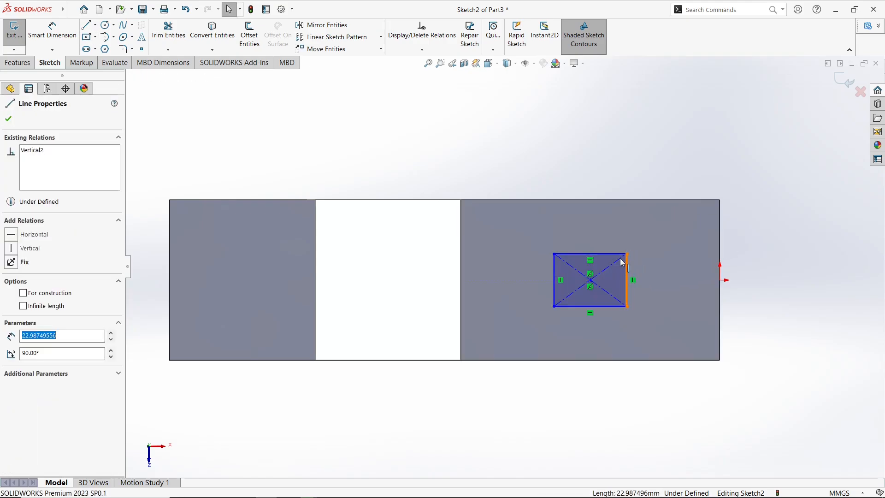
{"action": "left_click", "coordinate": [618, 254], "text": "ctrl"}
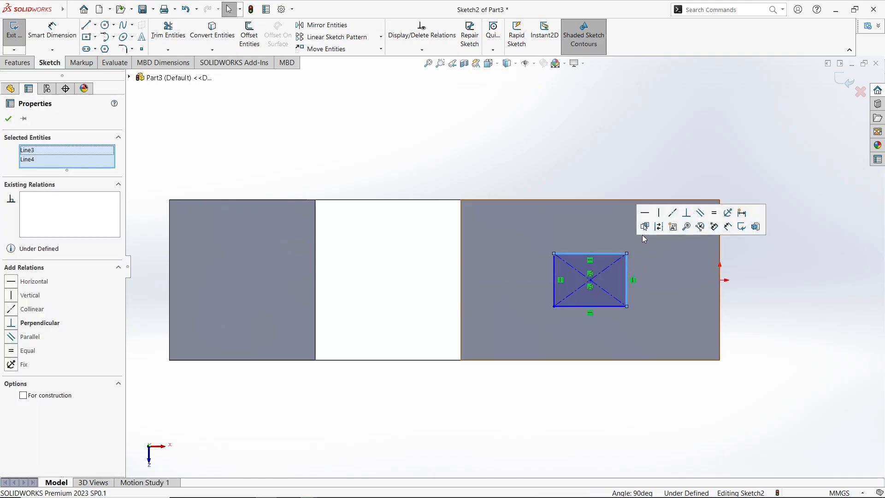
{"action": "left_click", "coordinate": [714, 213]}
{"action": "left_click", "coordinate": [586, 175]}
Dimension the square's side length as 30 mm.
{"action": "right_click_drag", "start_coordinate": [580, 178], "coordinate": [595, 125]}
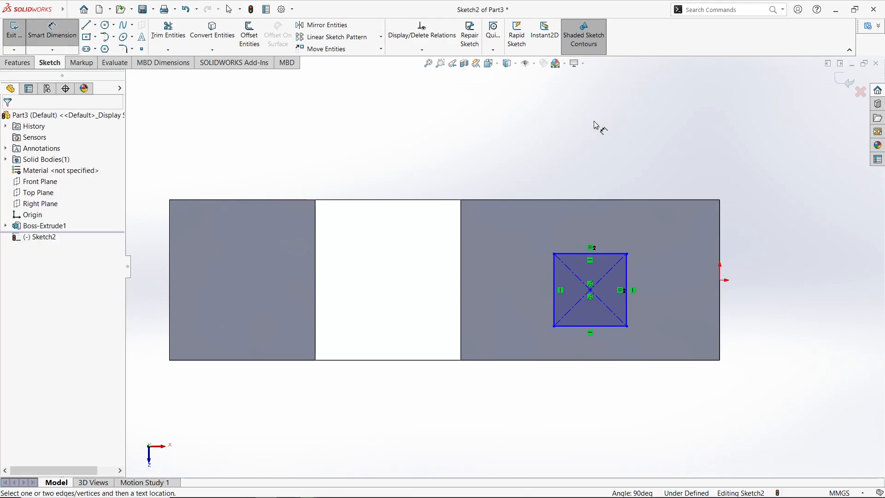
{"action": "left_click", "coordinate": [597, 252]}
{"action": "left_click", "coordinate": [604, 142]}
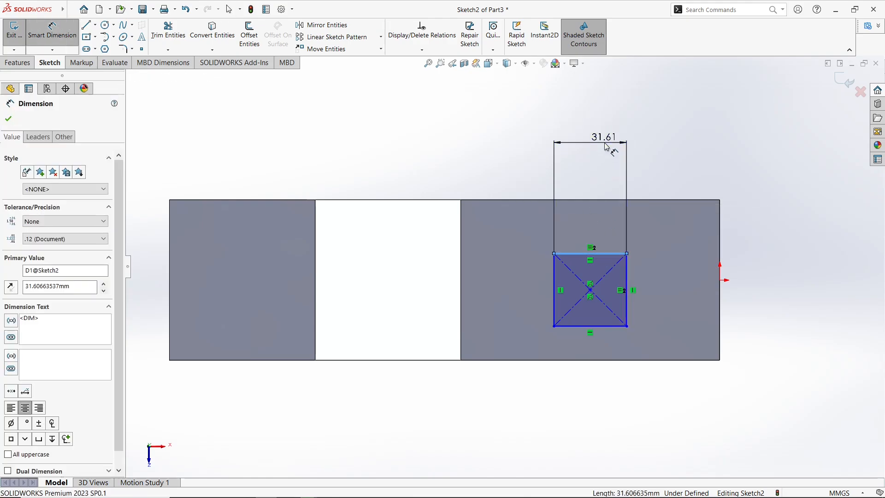
{"action": "type", "text": "30"}
{"action": "key", "text": "Return"}
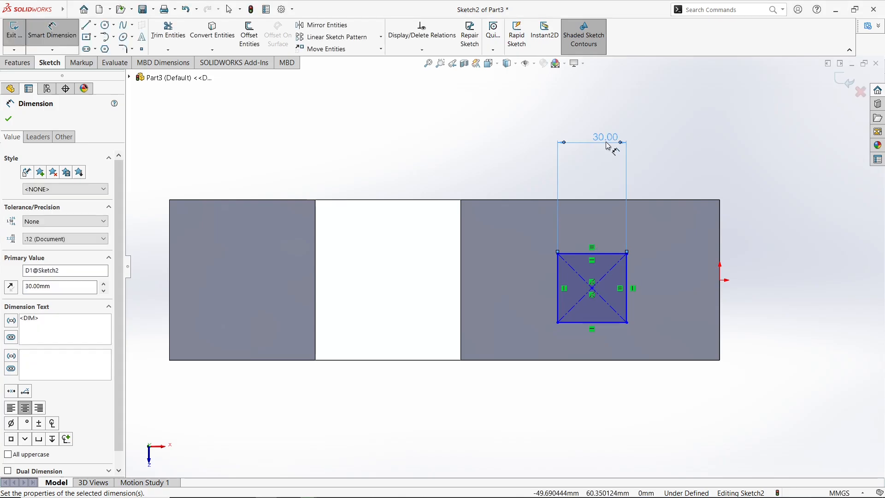
{"action": "key", "text": "Escape"}
{"action": "key", "text": "Escape"}
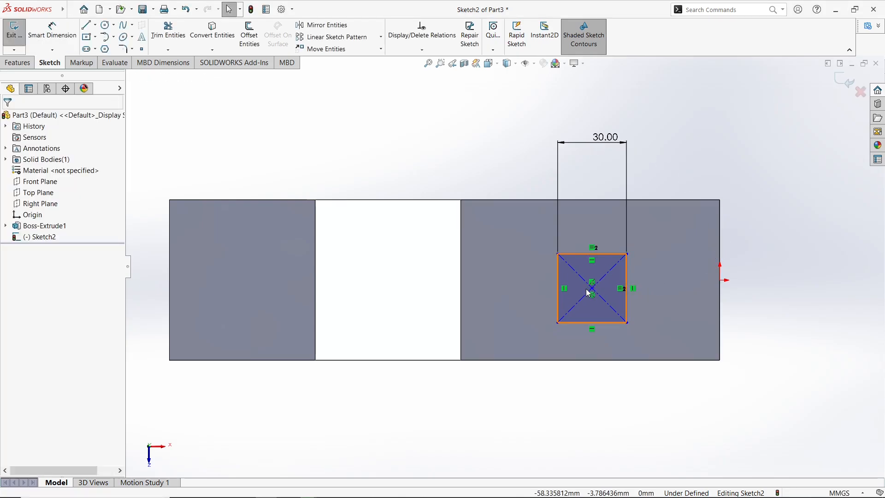
Align the square's center point with the origin using a Horizontal relation.
{"action": "left_click", "coordinate": [592, 289]}
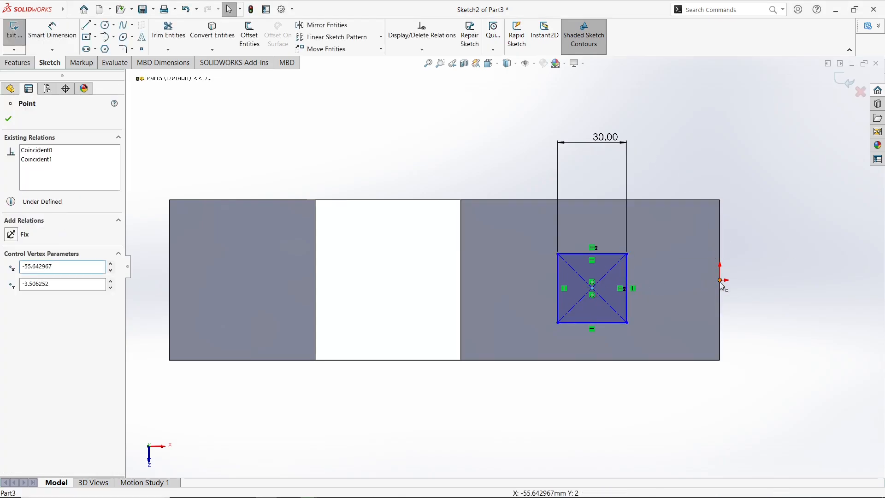
{"action": "left_click", "coordinate": [720, 280], "text": "ctrl"}
{"action": "left_click", "coordinate": [750, 242]}
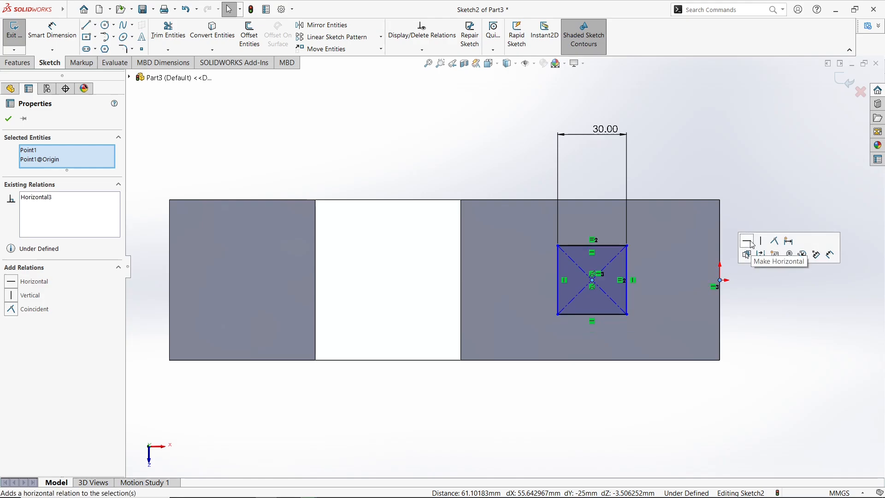
{"action": "left_click", "coordinate": [671, 157]}
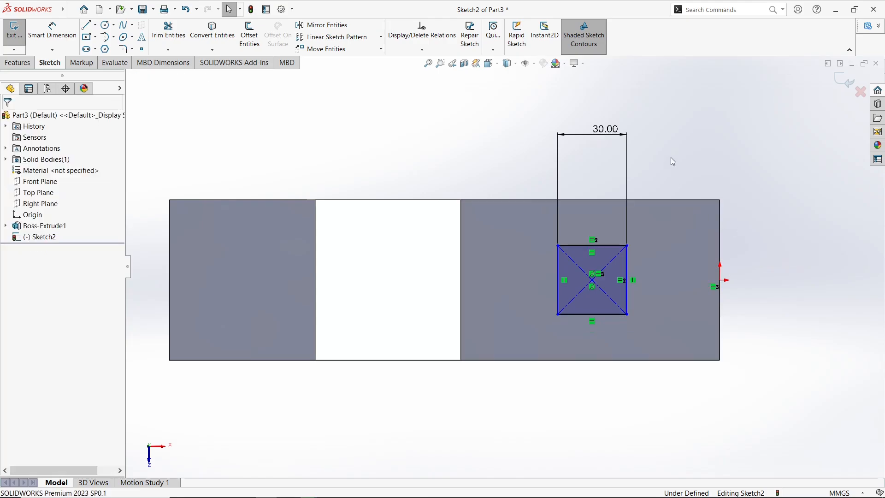
Align the midpoint of the square's upper side with the midpoint of the block's long edge using a Vertical relation.
{"action": "left_click", "coordinate": [591, 199]}
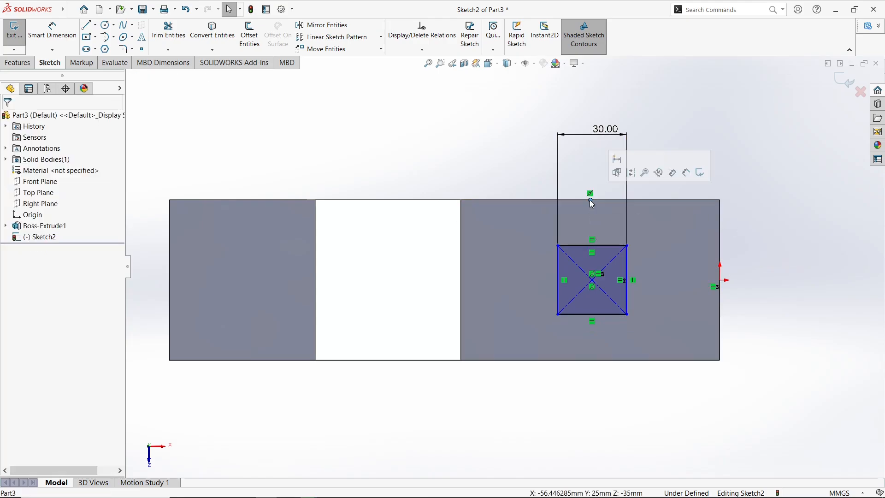
{"action": "left_click", "coordinate": [594, 249], "text": "ctrl"}
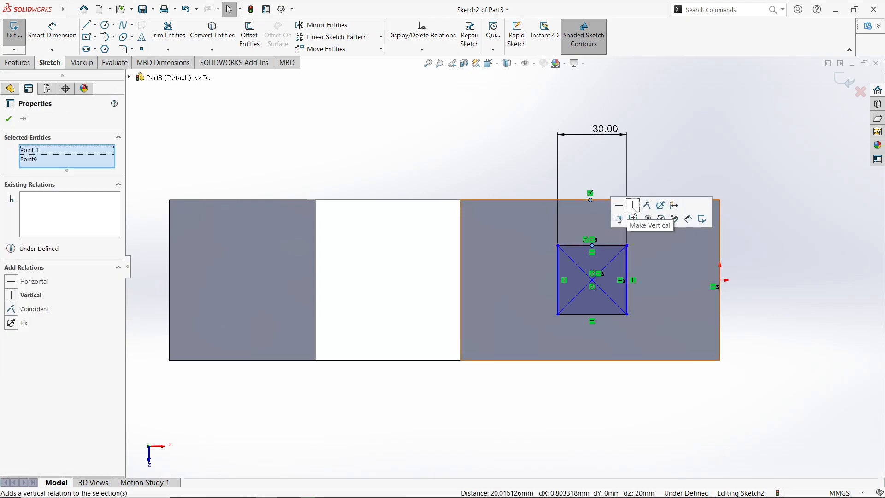
{"action": "left_click", "coordinate": [633, 205]}
{"action": "left_click", "coordinate": [743, 169]}
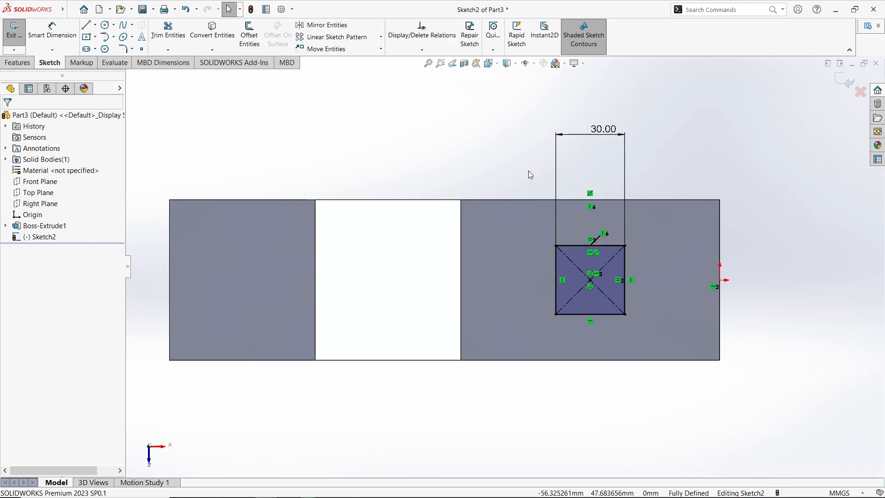
Cut the square through the block with a Blind Extruded Cut 70 mm deep.
{"action": "left_click", "coordinate": [18, 63]}
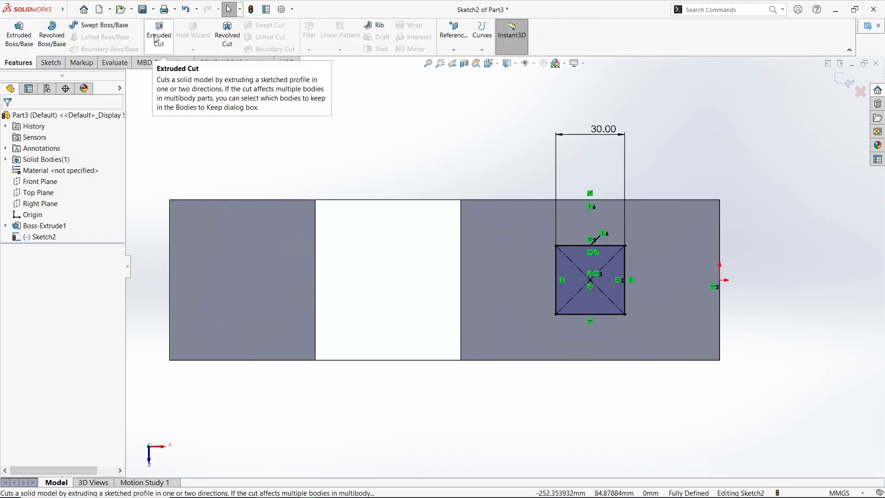
{"action": "left_click", "coordinate": [155, 40]}
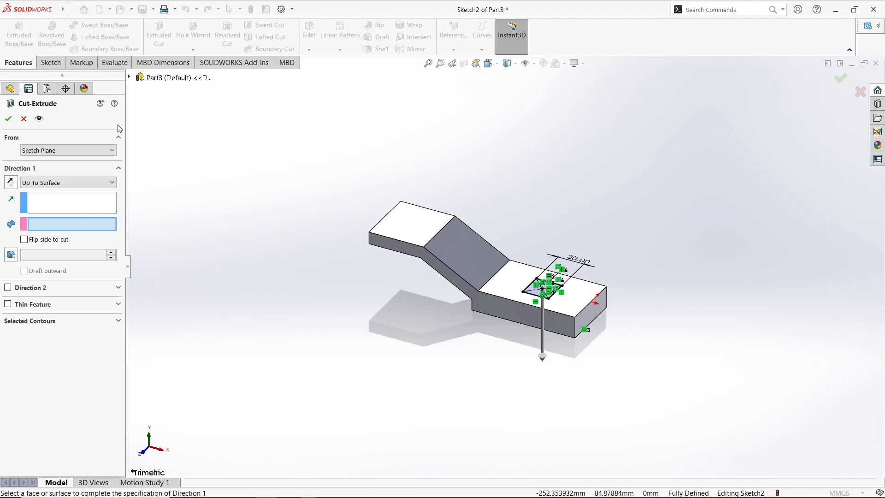
{"action": "left_click", "coordinate": [65, 182]}
{"action": "left_click", "coordinate": [35, 190]}
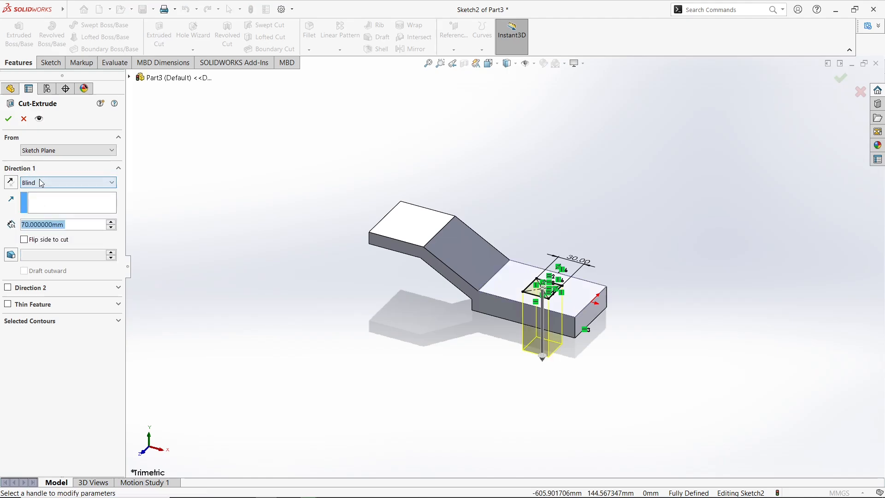
{"action": "left_click", "coordinate": [8, 119]}
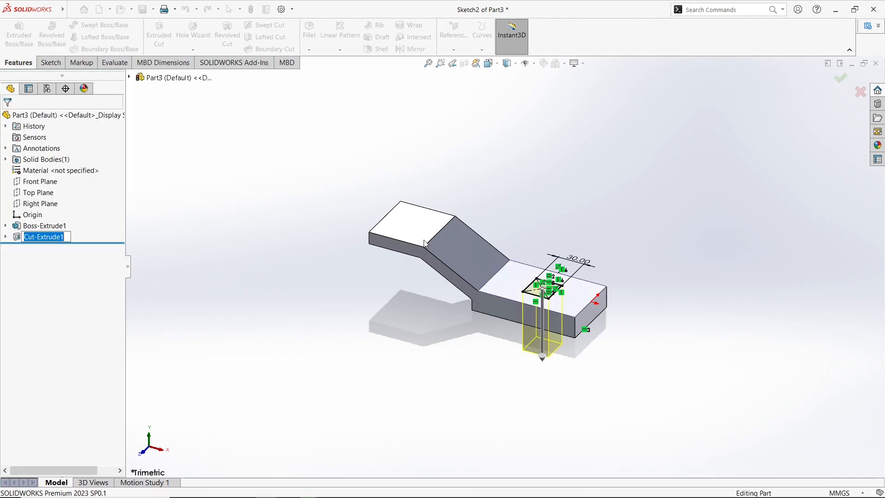
Start a sketch on the end face of the raised arm and draw a circle about 15 mm in diameter on it.
{"action": "middle_click_drag", "start_coordinate": [326, 236], "coordinate": [361, 230]}
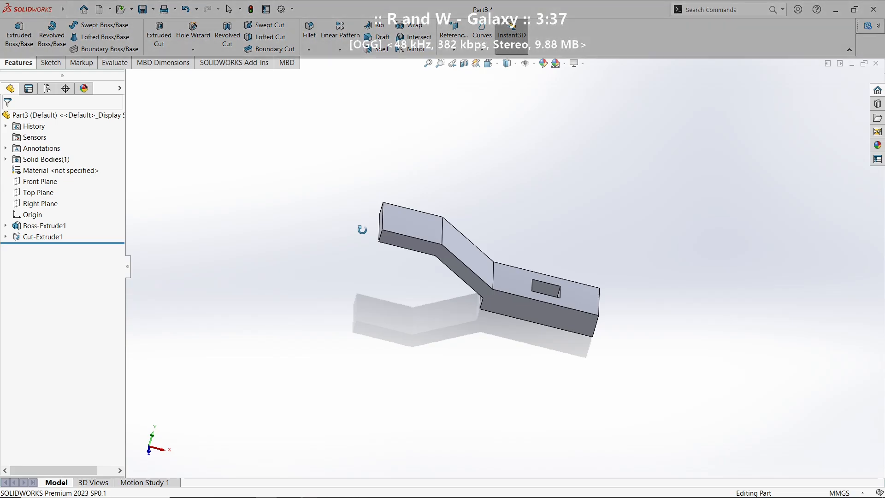
{"action": "middle_click_drag", "start_coordinate": [362, 229], "coordinate": [396, 188]}
{"action": "left_click", "coordinate": [404, 261]}
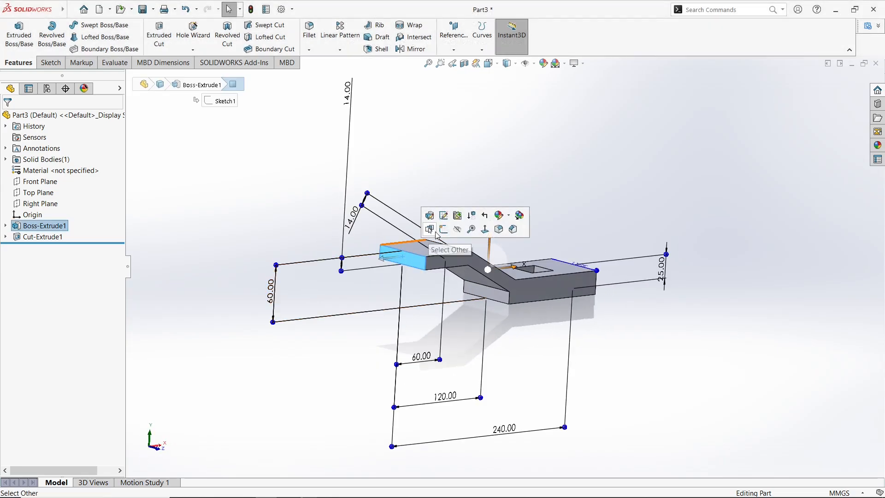
{"action": "left_click", "coordinate": [438, 230]}
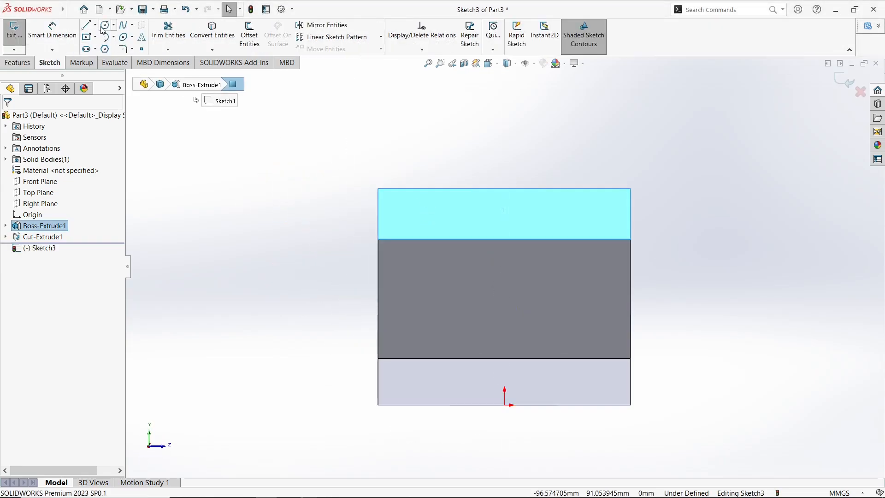
{"action": "left_click", "coordinate": [104, 26]}
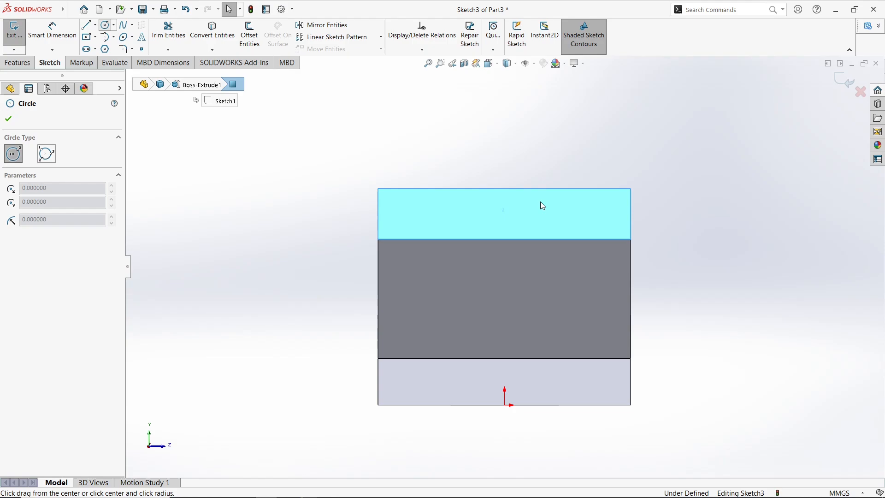
{"action": "left_click", "coordinate": [505, 222]}
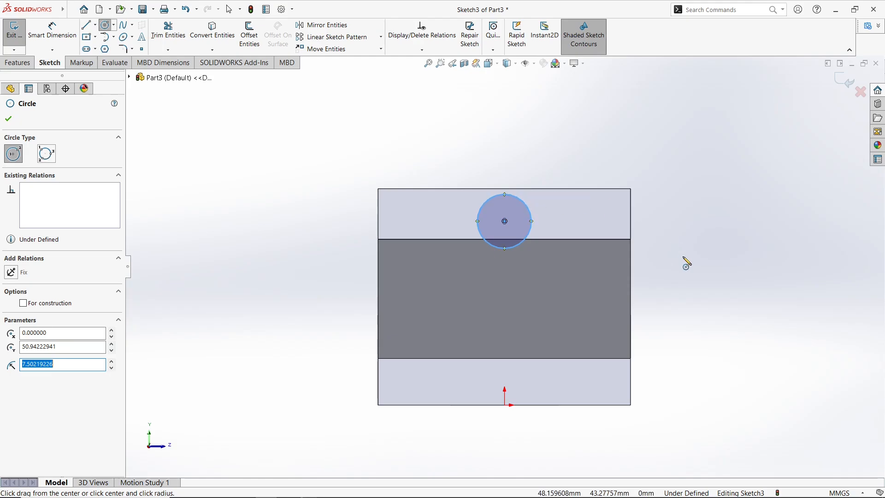
Dimension the circle's diameter as 50 mm.
{"action": "right_click_drag", "start_coordinate": [682, 258], "coordinate": [706, 180]}
{"action": "left_click", "coordinate": [533, 220]}
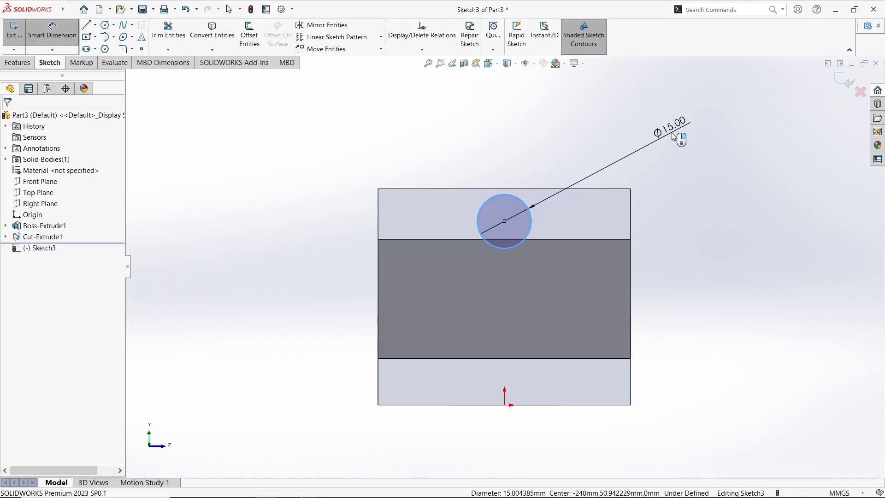
{"action": "left_click", "coordinate": [671, 133]}
{"action": "type", "text": "50"}
{"action": "key", "text": "Return"}
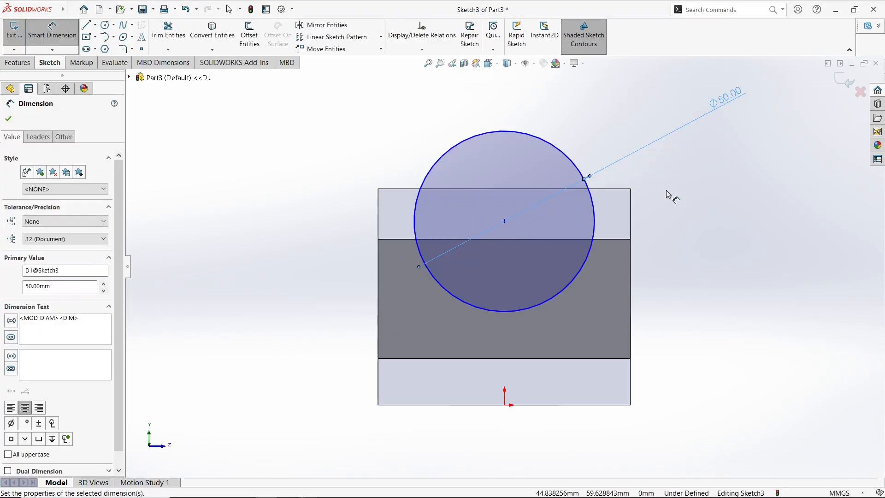
{"action": "key", "text": "Escape"}
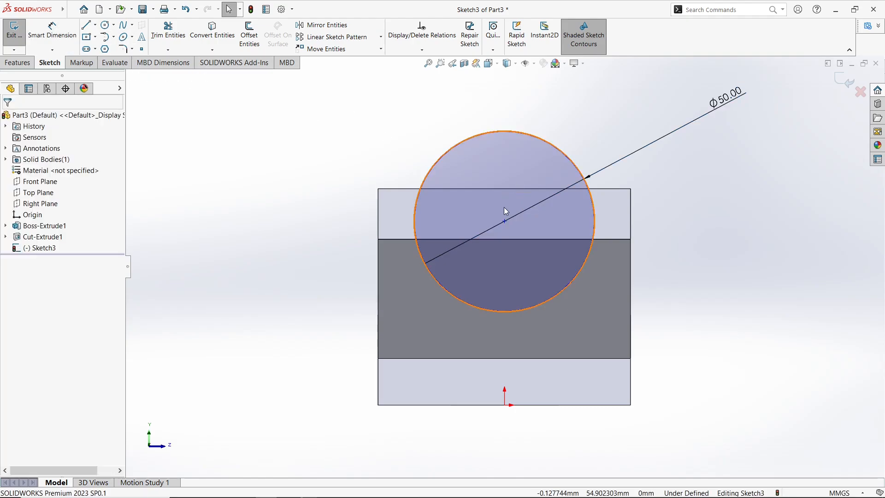
{"action": "key", "text": "Escape"}
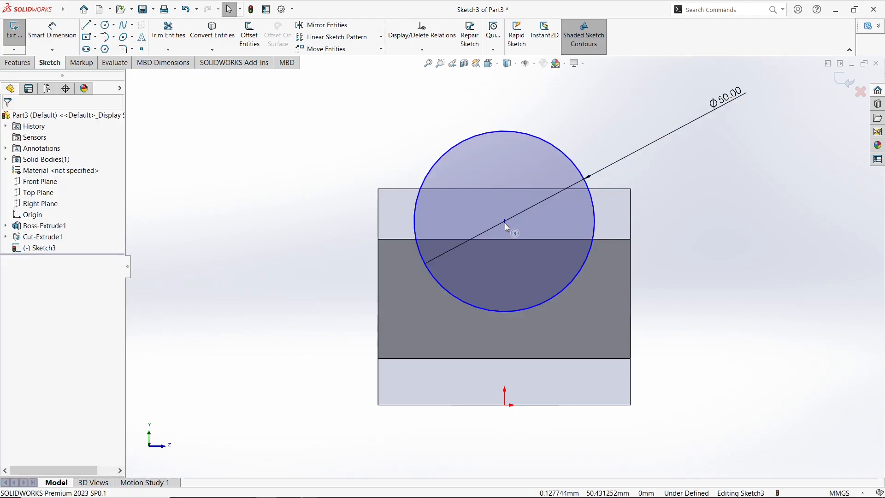
Align the circle's center with the midpoint of the end face's short side edge using a Horizontal relation.
{"action": "left_click", "coordinate": [506, 222]}
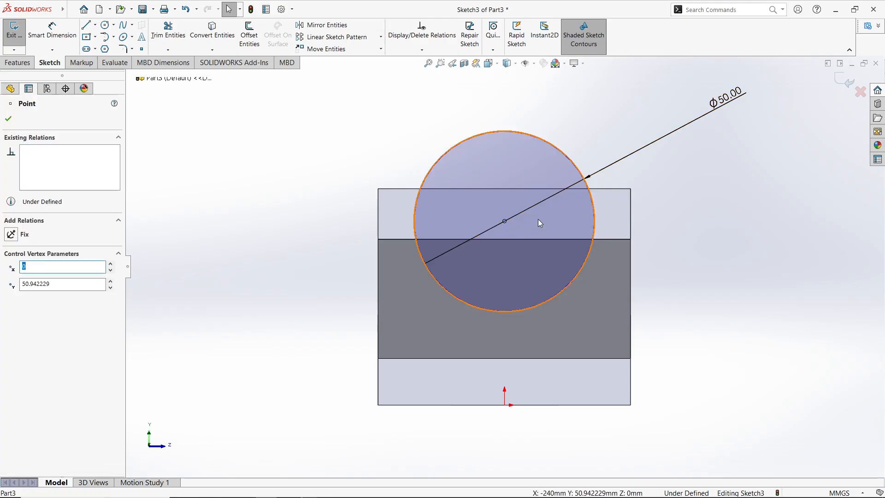
{"action": "left_click", "coordinate": [631, 216], "text": "ctrl"}
{"action": "left_click", "coordinate": [649, 213]}
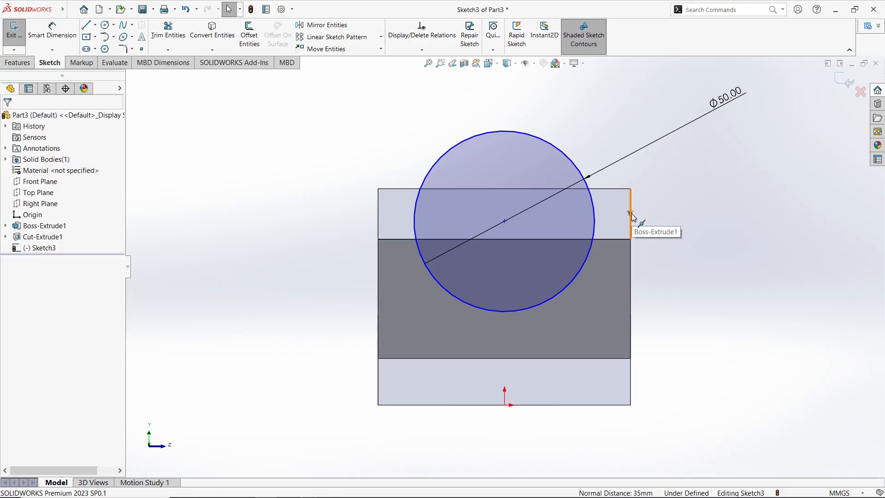
{"action": "left_click", "coordinate": [631, 215]}
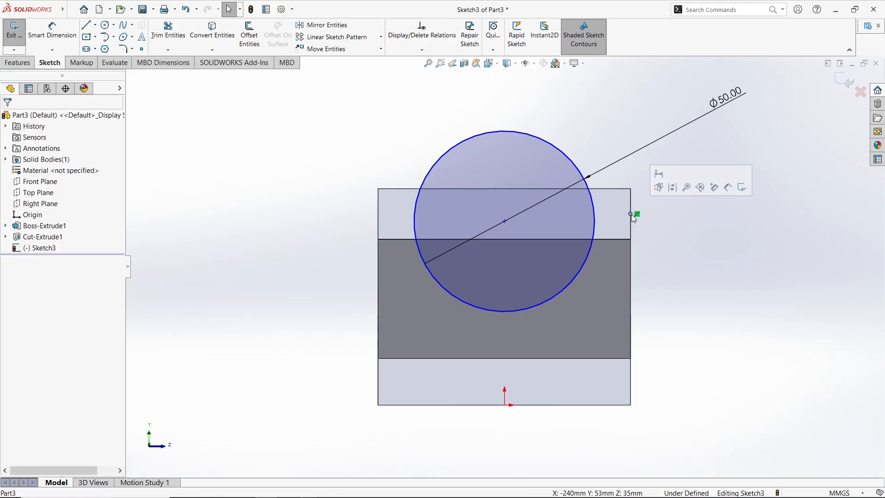
{"action": "left_click", "coordinate": [505, 221], "text": "ctrl"}
{"action": "left_click", "coordinate": [534, 183]}
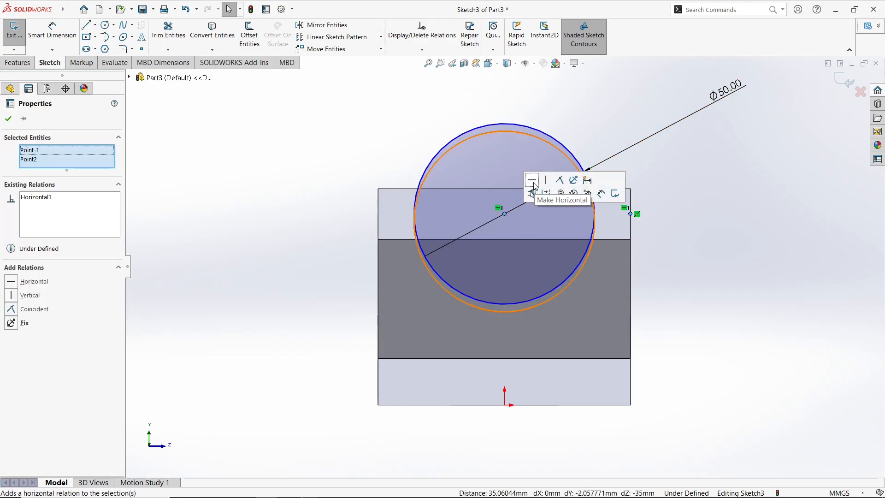
{"action": "left_click", "coordinate": [7, 119]}
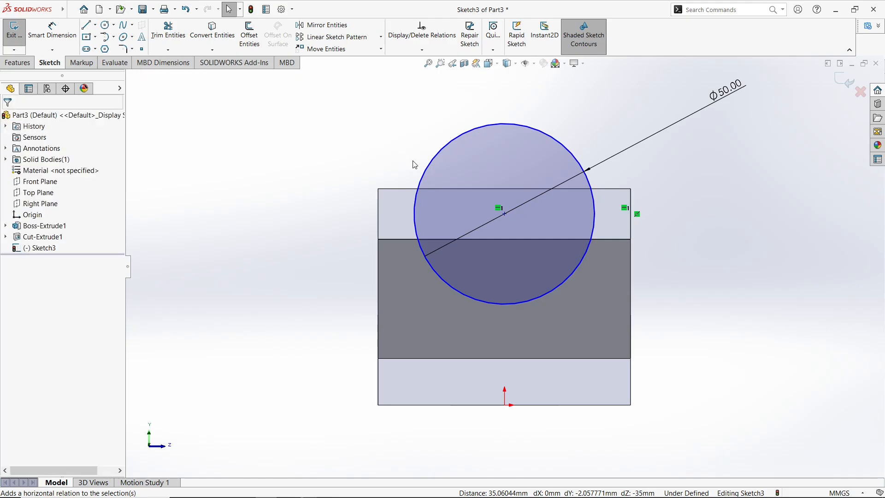
Align the circle's center with the midpoint of the end face's upper edge using a Vertical relation.
{"action": "left_click", "coordinate": [506, 192]}
{"action": "left_click", "coordinate": [506, 214]}
{"action": "left_click", "coordinate": [505, 188], "text": "ctrl"}
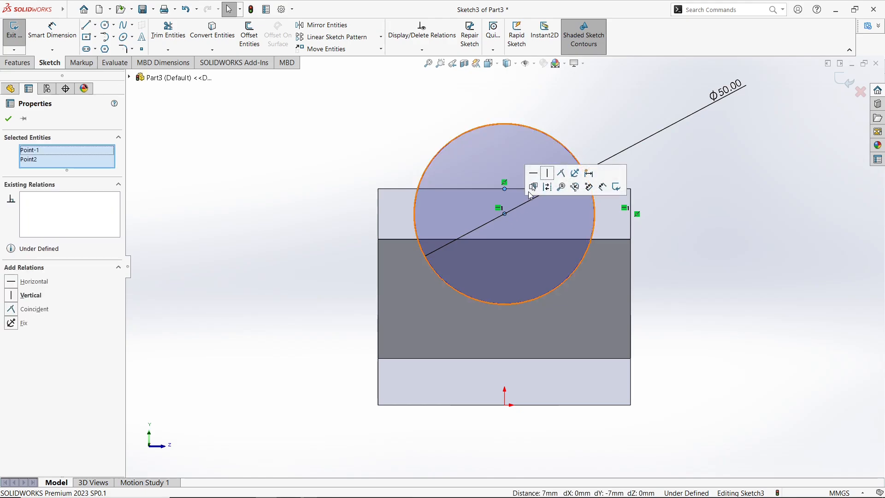
{"action": "left_click", "coordinate": [548, 180]}
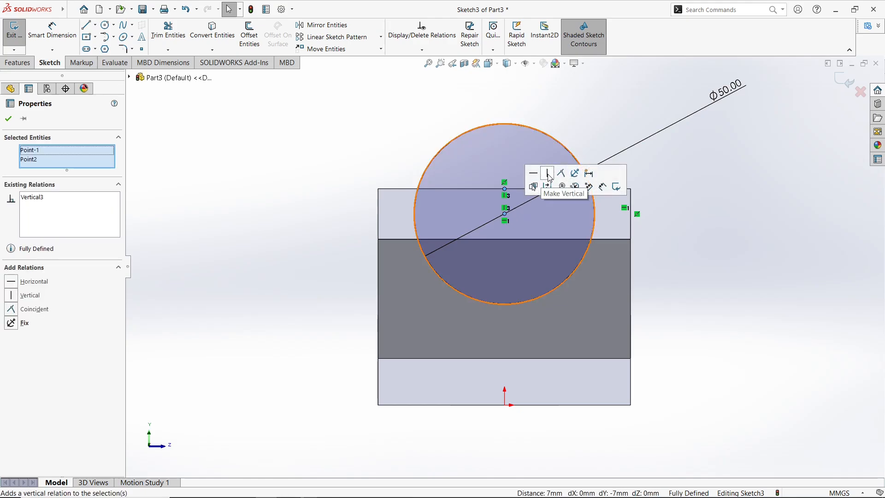
{"action": "left_click", "coordinate": [8, 119]}
Extrude the circle outward from the arm's end as a Blind boss 35 mm deep, merged with the body.
{"action": "scroll", "coordinate": [362, 212], "scroll_direction": "up", "scroll_amount": 3}
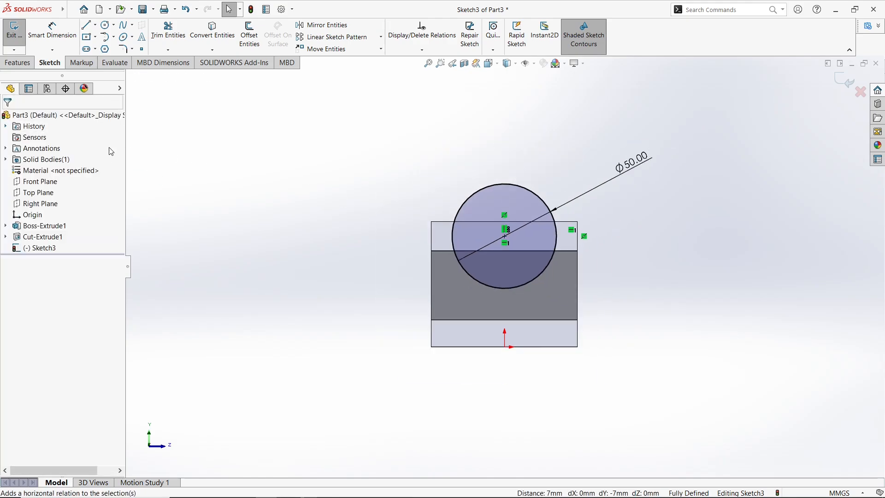
{"action": "left_click", "coordinate": [8, 66]}
{"action": "left_click", "coordinate": [20, 36]}
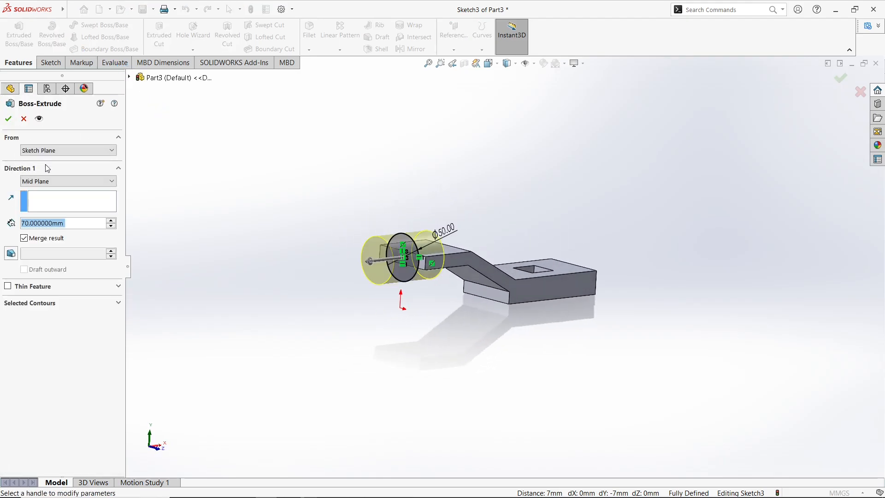
{"action": "left_click", "coordinate": [51, 181]}
{"action": "left_click", "coordinate": [55, 192]}
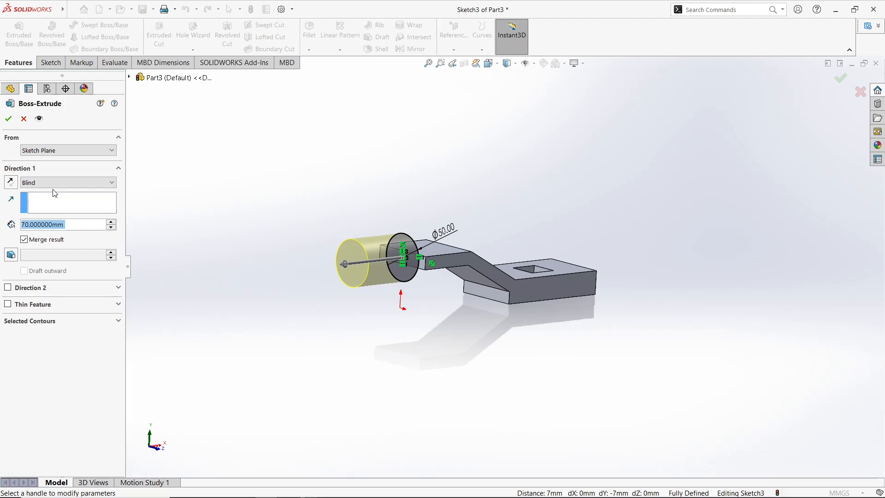
{"action": "type", "text": "35"}
{"action": "key", "text": "Return"}
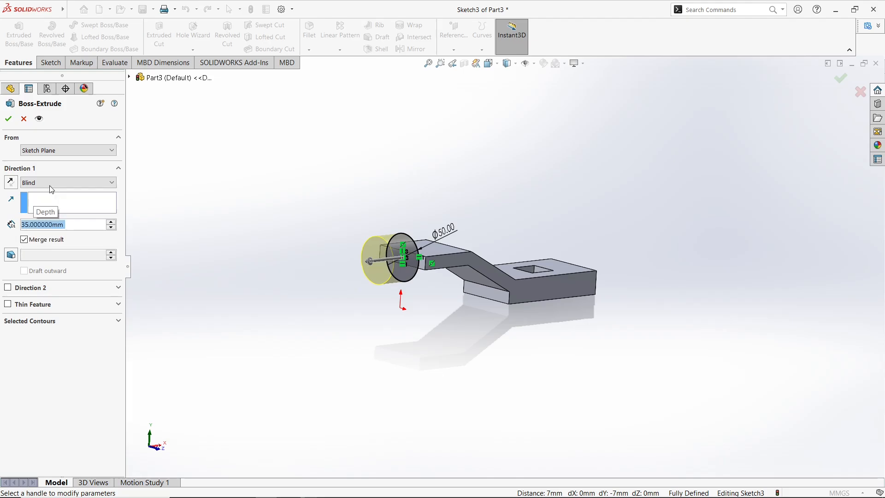
{"action": "left_click", "coordinate": [9, 118]}
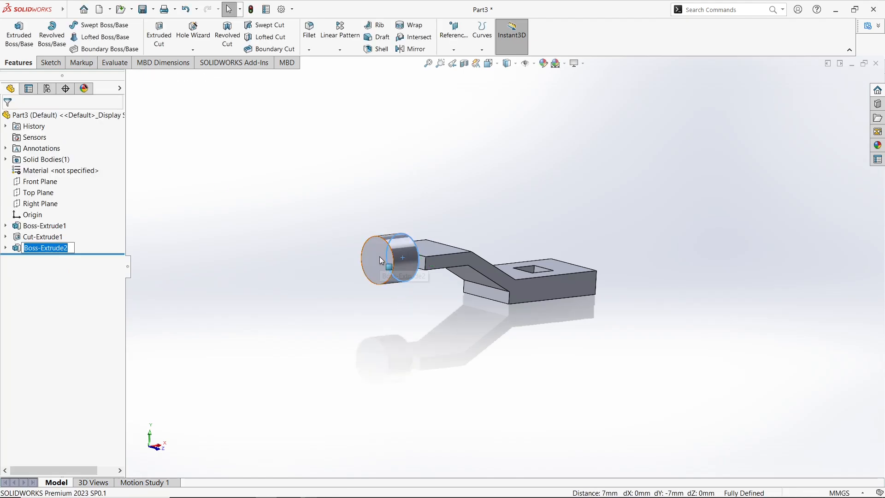
Start a sketch on the cylinder's outer face and draw two nested circles about 37 mm and 29 mm in diameter near its center.
{"action": "left_click", "coordinate": [381, 259]}
{"action": "left_click", "coordinate": [420, 228]}
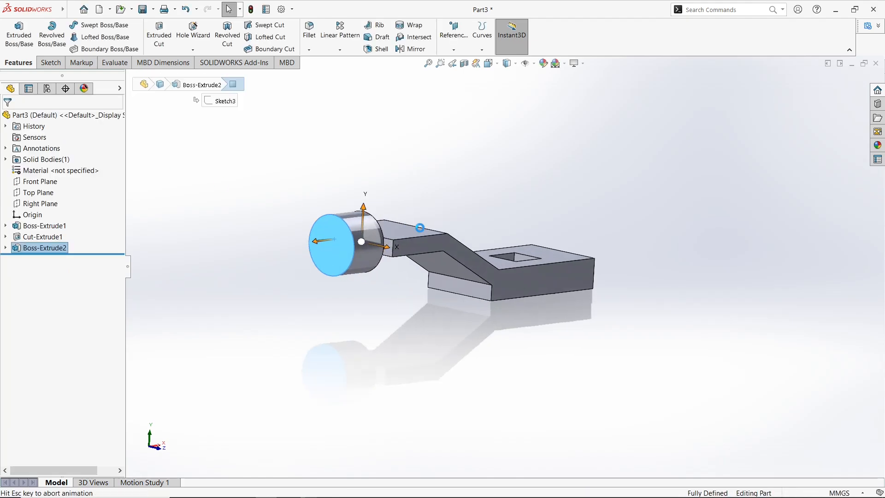
{"action": "left_click", "coordinate": [105, 25]}
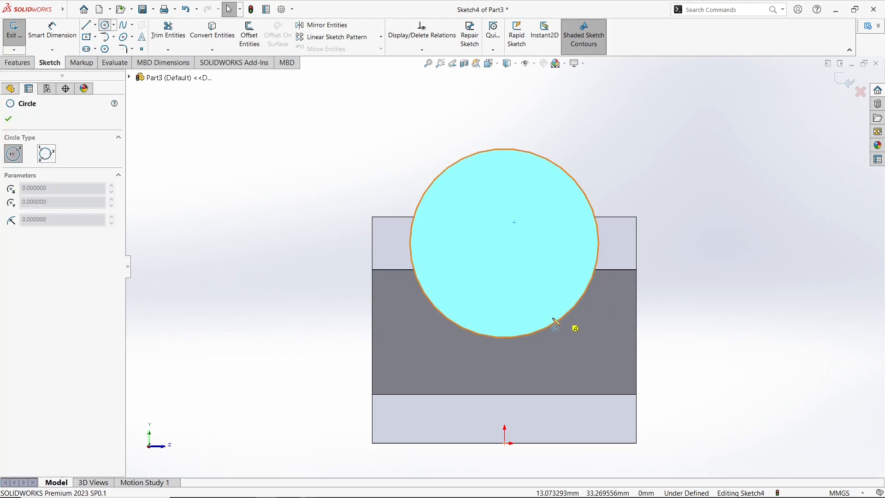
{"action": "left_click", "coordinate": [504, 243]}
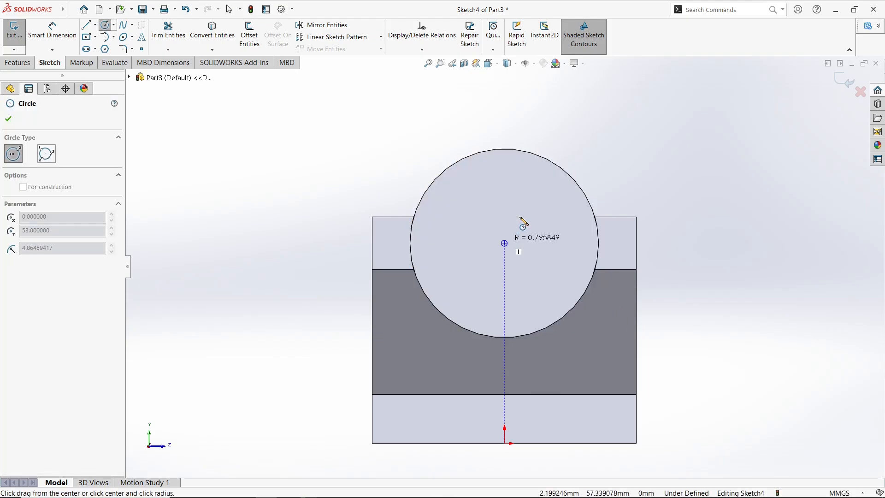
{"action": "left_click", "coordinate": [546, 187]}
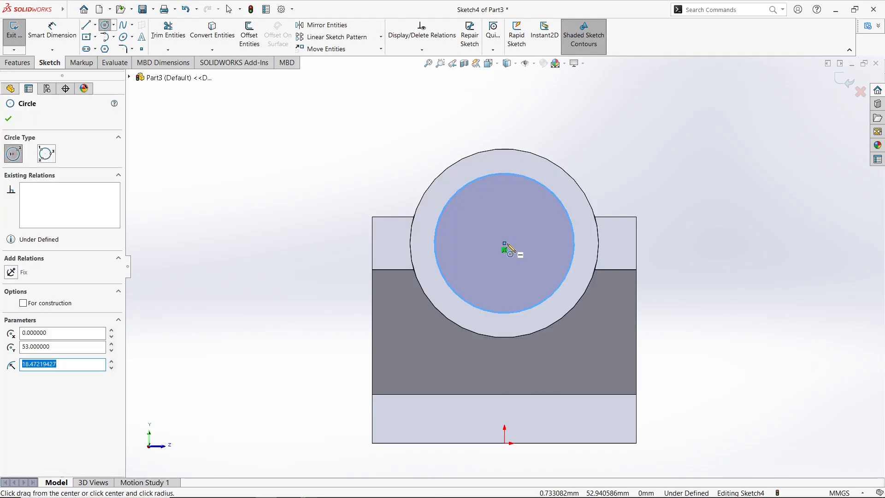
{"action": "left_click", "coordinate": [505, 243]}
{"action": "left_click", "coordinate": [519, 188]}
{"action": "key", "text": "Escape"}
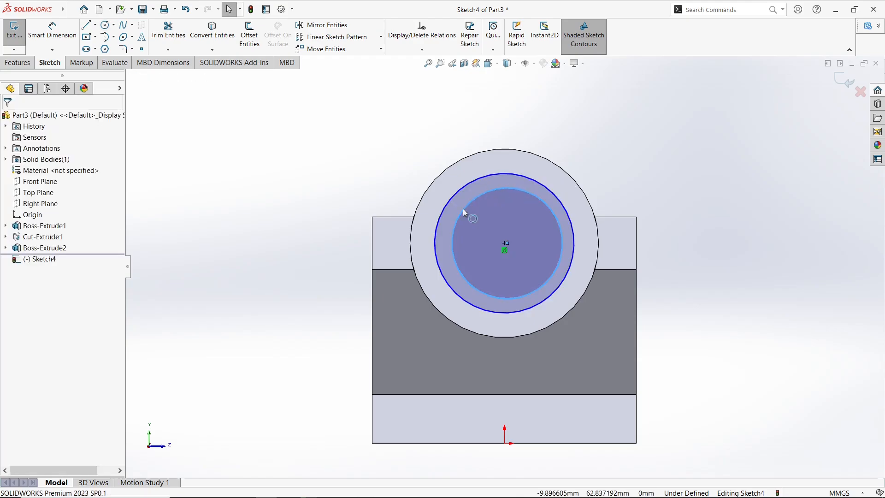
Make the centers of the two nested circles coincide with a Coincident relation.
{"action": "left_click", "coordinate": [509, 243]}
{"action": "left_click", "coordinate": [507, 243], "text": "ctrl"}
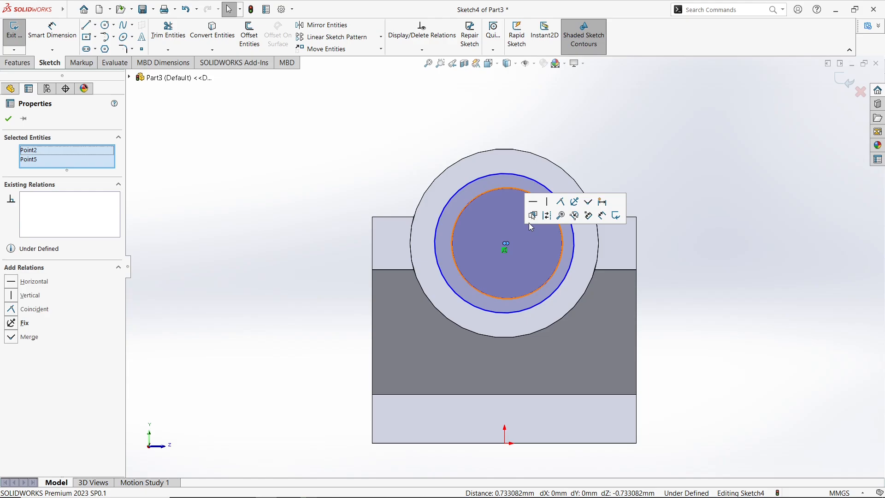
{"action": "left_click", "coordinate": [560, 208]}
{"action": "left_click", "coordinate": [292, 178]}
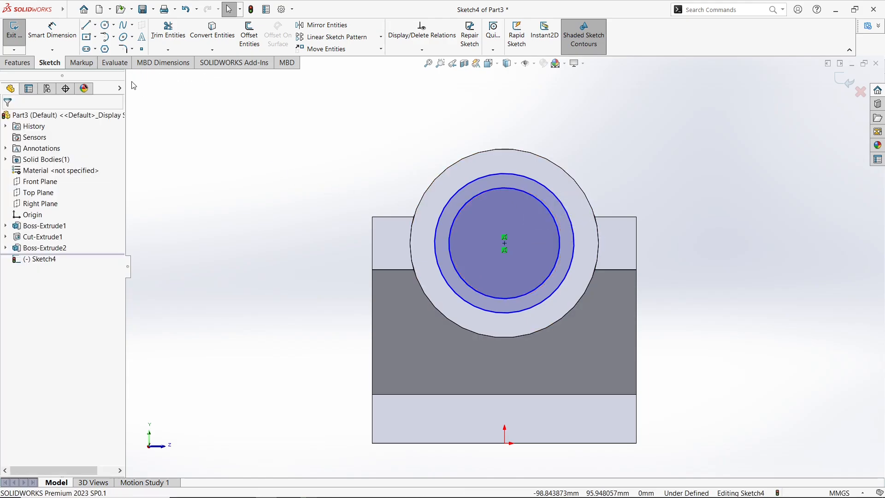
Dimension the larger nested circle's diameter as 34 mm.
{"action": "left_click", "coordinate": [44, 31]}
{"action": "left_click", "coordinate": [455, 199]}
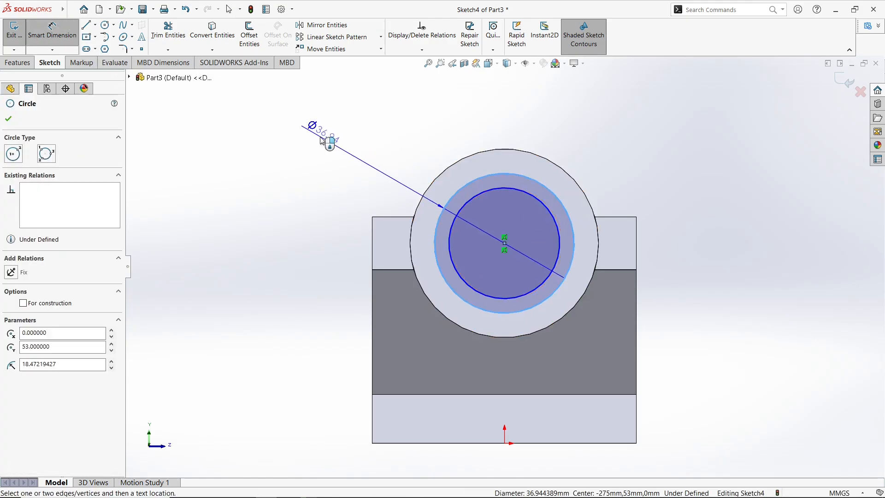
{"action": "left_click", "coordinate": [321, 139]}
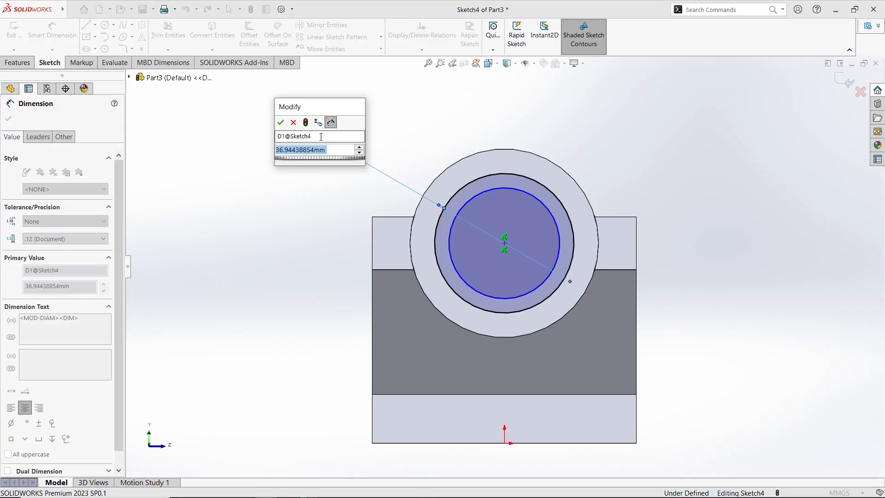
{"action": "type", "text": "36"}
{"action": "key", "text": "Return"}
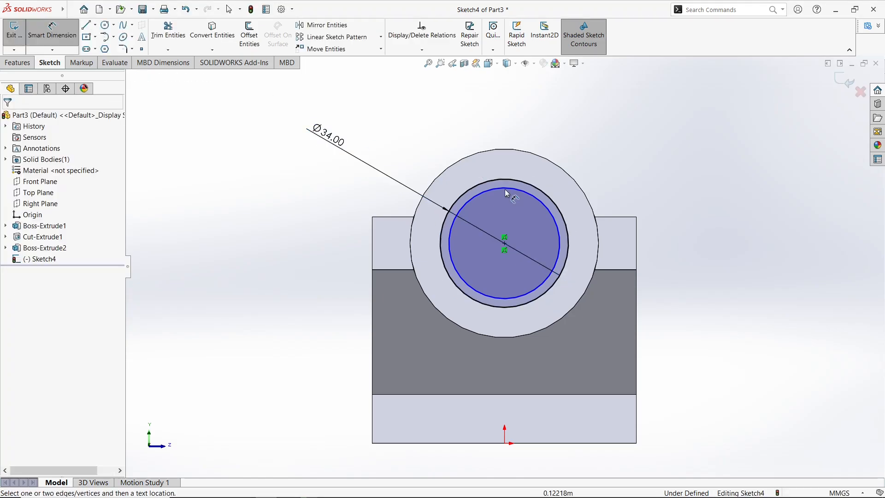
Dimension the smaller nested circle's diameter as 30 mm.
{"action": "left_click", "coordinate": [502, 187]}
{"action": "left_click", "coordinate": [400, 100]}
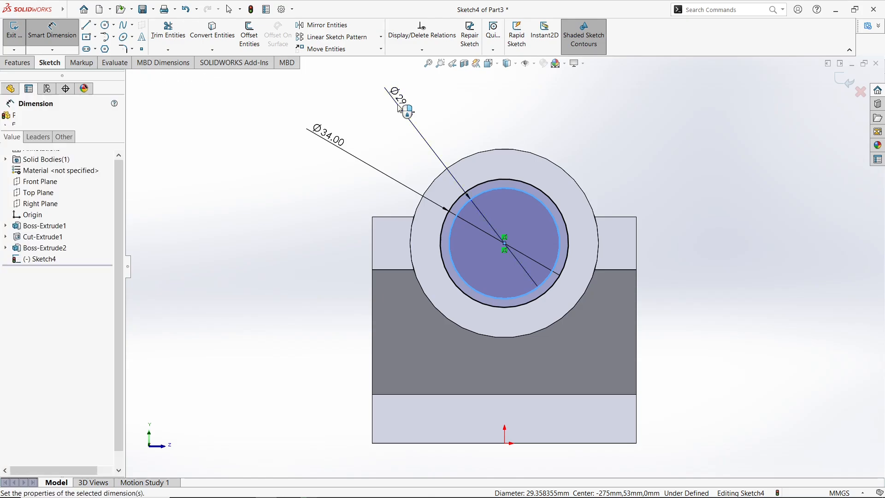
{"action": "type", "text": "30"}
{"action": "key", "text": "Return"}
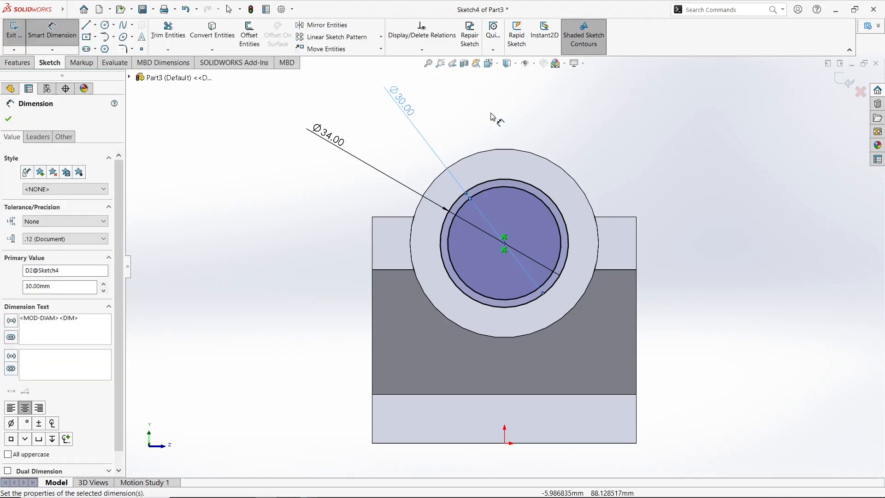
Extrude the ring between the 34 mm and 30 mm circles outward from the cylinder by a blind depth of 557 mm.
{"action": "middle_click_drag", "start_coordinate": [518, 133], "coordinate": [555, 188]}
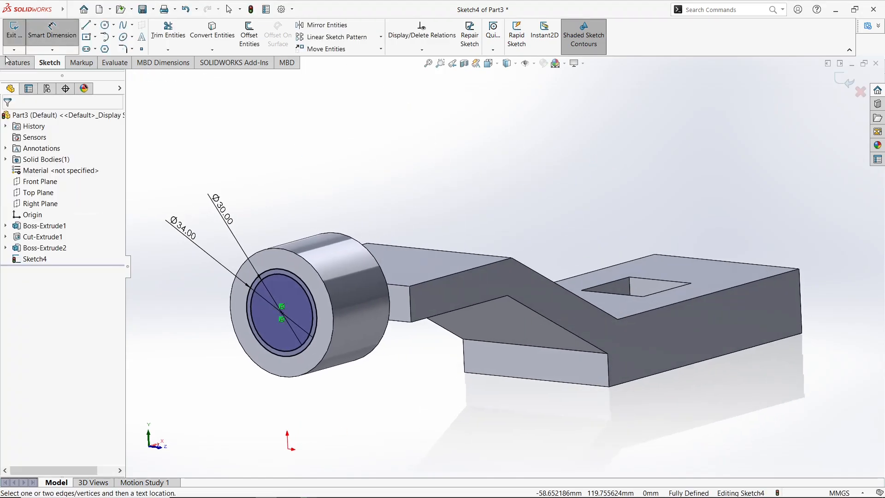
{"action": "left_click", "coordinate": [17, 62]}
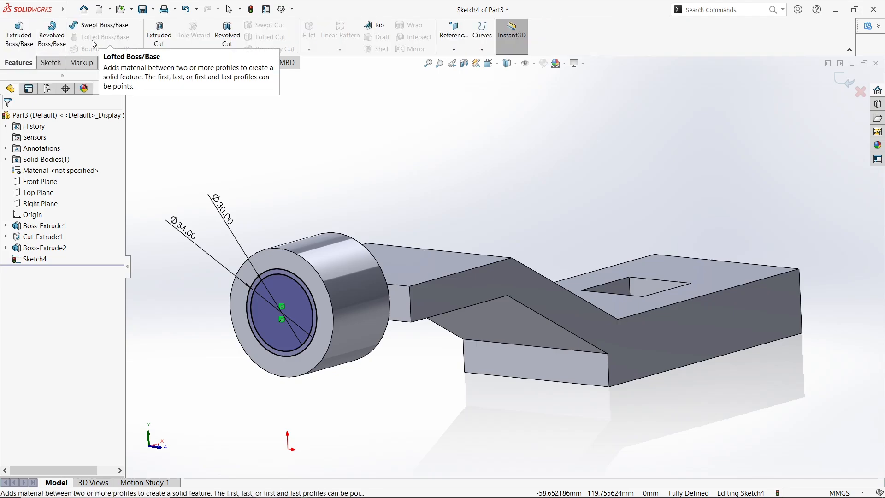
{"action": "left_click", "coordinate": [19, 33]}
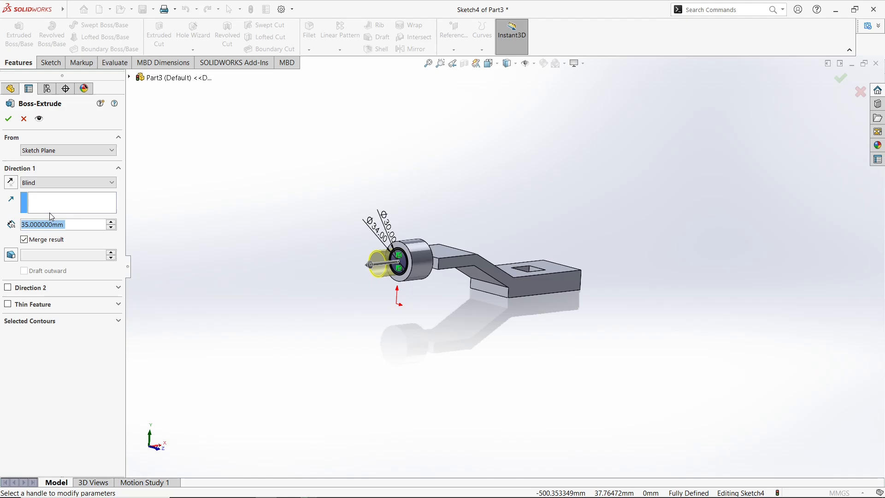
{"action": "type", "text": "557"}
{"action": "key", "text": "Return"}
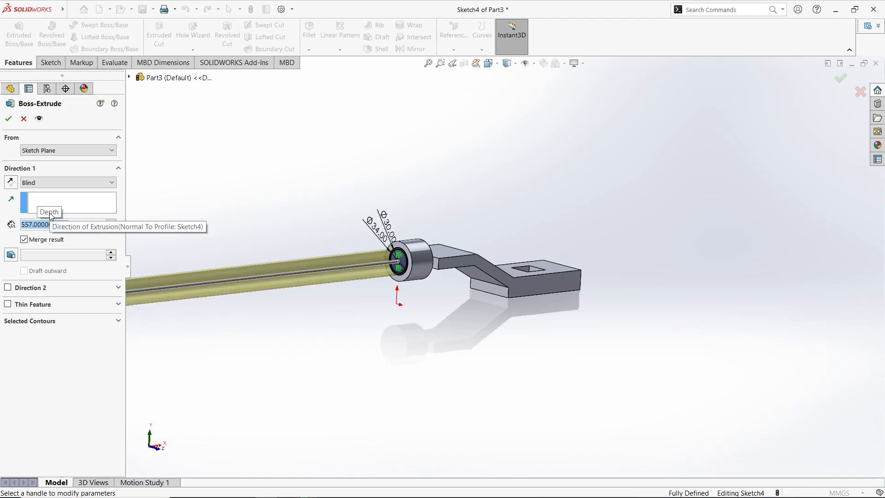
{"action": "left_click", "coordinate": [10, 119]}
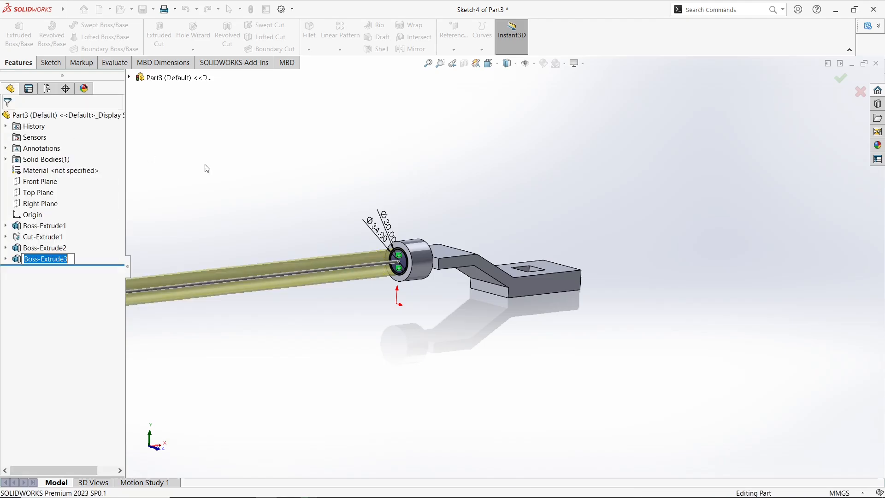
{"action": "left_click", "coordinate": [293, 198]}
Add a 10 mm symmetric fillet to the edge where the cylinder's inner face meets the arm's upper face.
{"action": "scroll", "coordinate": [297, 205], "scroll_direction": "up", "scroll_amount": 3}
{"action": "scroll", "coordinate": [251, 306], "scroll_direction": "down", "scroll_amount": 2}
{"action": "middle_click_drag", "start_coordinate": [298, 234], "coordinate": [245, 256]}
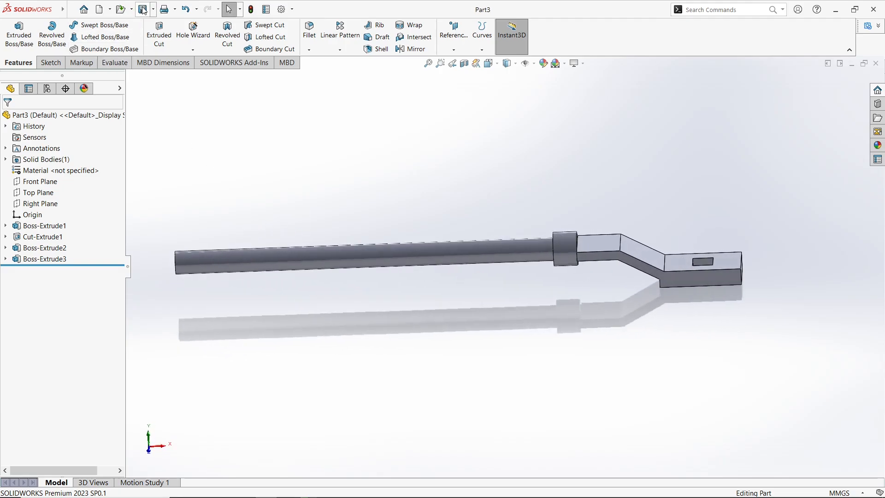
{"action": "scroll", "coordinate": [618, 220], "scroll_direction": "down", "scroll_amount": 3}
{"action": "middle_click_drag", "start_coordinate": [618, 220], "coordinate": [524, 283]}
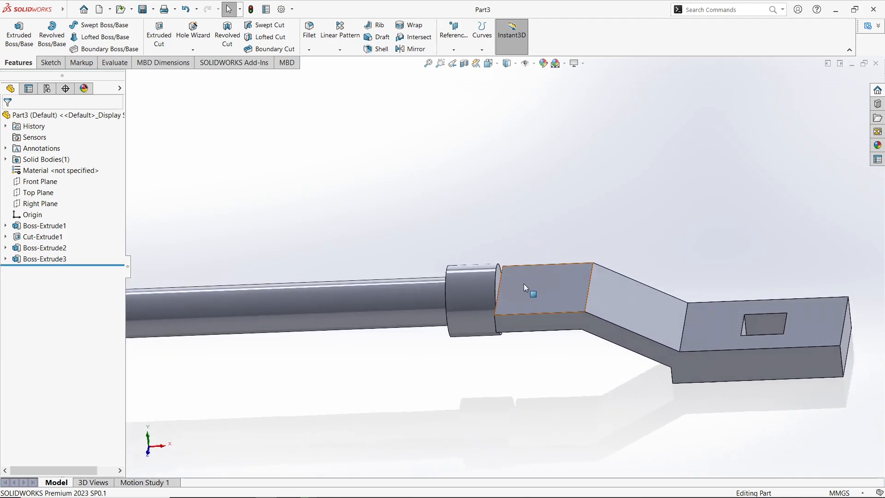
{"action": "scroll", "coordinate": [524, 283], "scroll_direction": "down", "scroll_amount": 3}
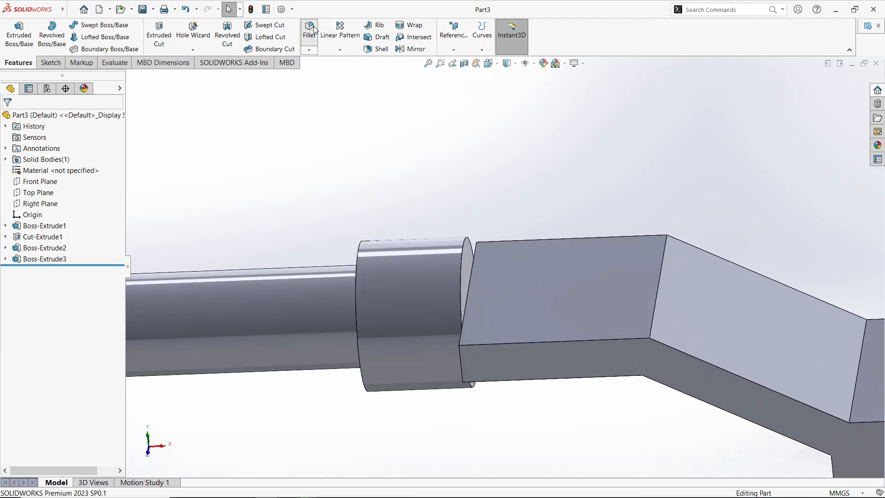
{"action": "left_click", "coordinate": [470, 283]}
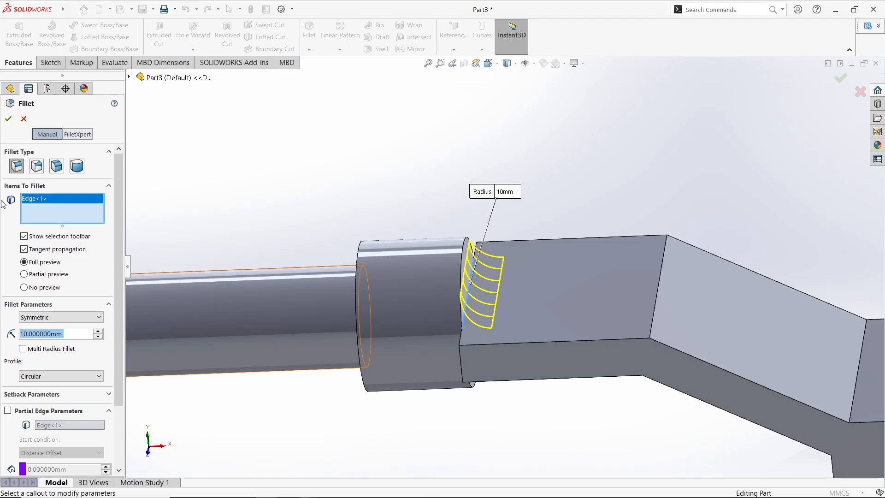
{"action": "left_click", "coordinate": [8, 120]}
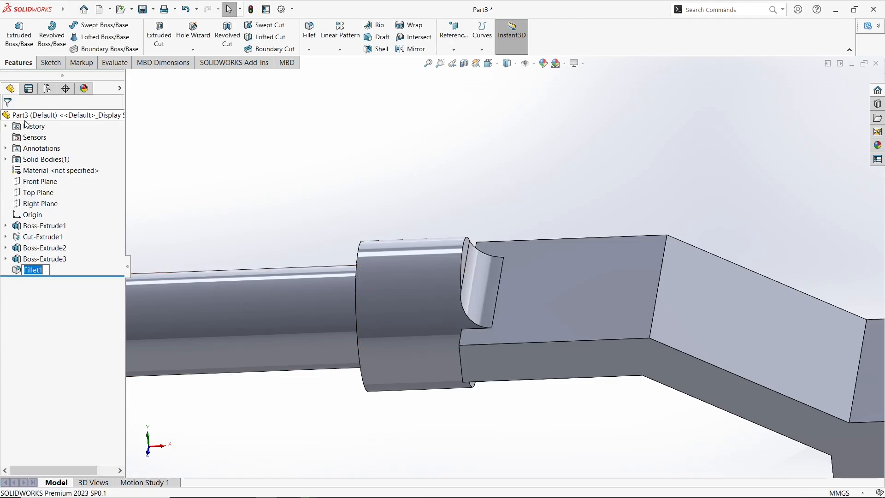
Fillet the edge where the cylinder's inner face meets the underside of the arm.
{"action": "middle_click_drag", "start_coordinate": [307, 220], "coordinate": [460, 292]}
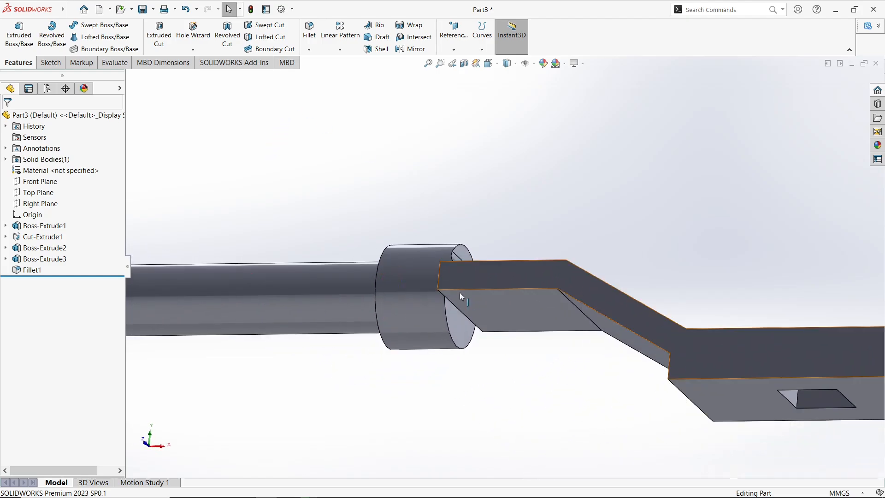
{"action": "left_click", "coordinate": [310, 30]}
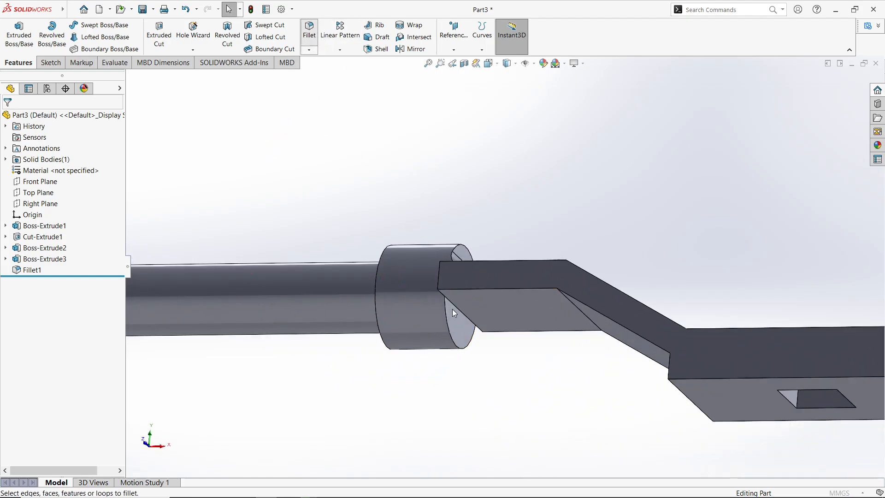
{"action": "key", "text": "Return"}
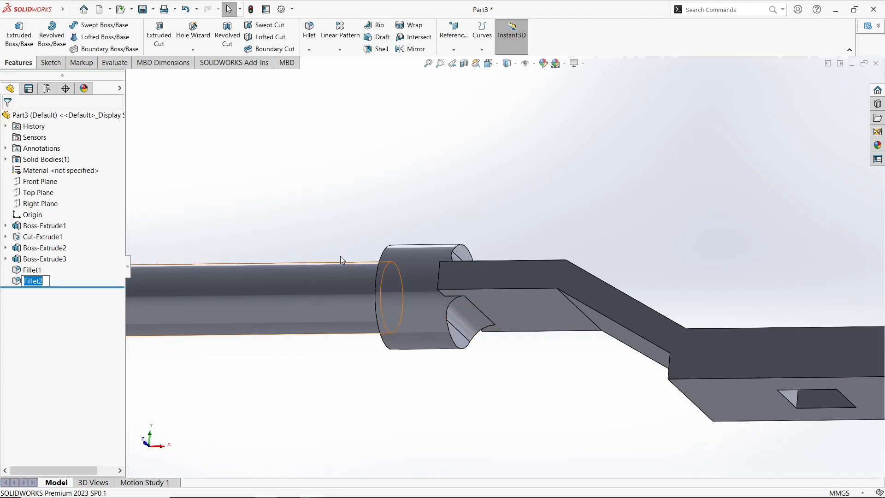
Assign the 2014 Alloy material from the Aluminium Alloys category to the part.
{"action": "scroll", "coordinate": [330, 230], "scroll_direction": "up", "scroll_amount": 3}
{"action": "middle_click_drag", "start_coordinate": [331, 230], "coordinate": [410, 308]}
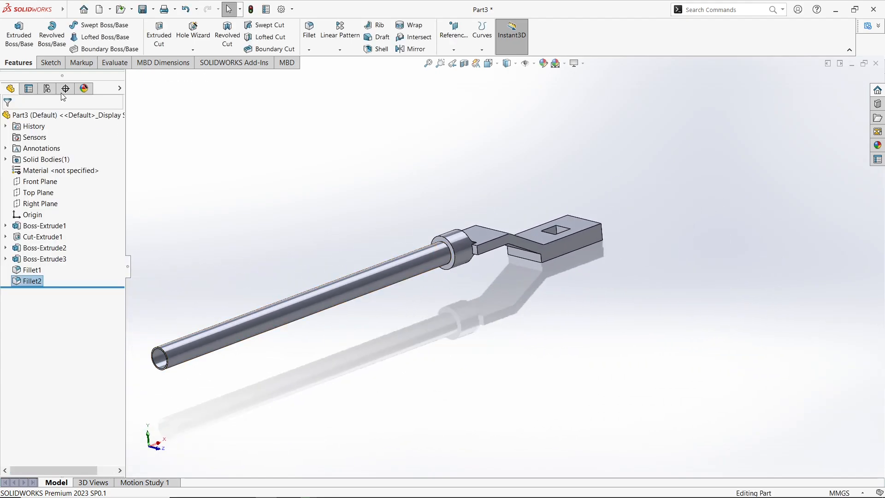
{"action": "left_click", "coordinate": [54, 171]}
{"action": "right_click", "coordinate": [54, 171]}
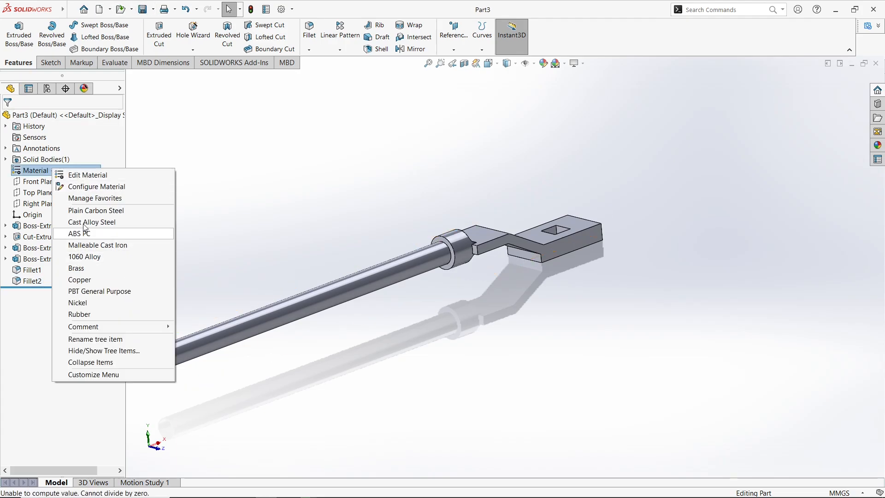
{"action": "left_click", "coordinate": [93, 177]}
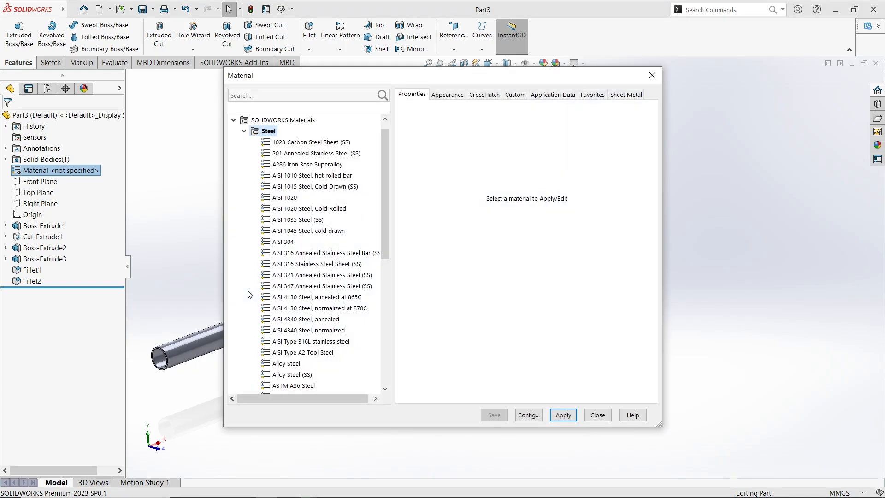
{"action": "left_click", "coordinate": [305, 365]}
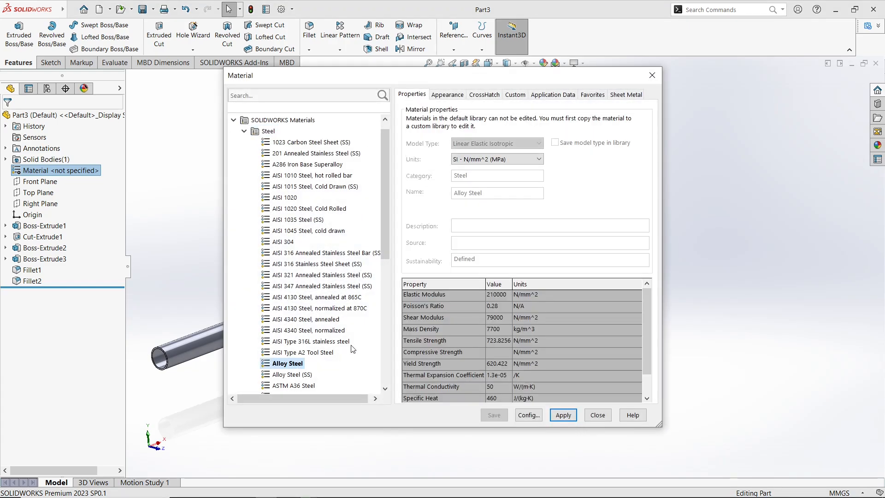
{"action": "left_click", "coordinate": [245, 132]}
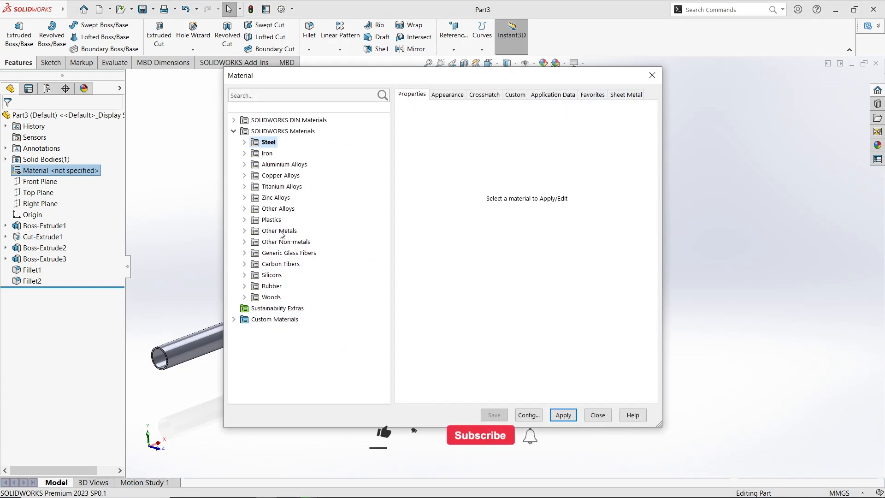
{"action": "left_click", "coordinate": [248, 165]}
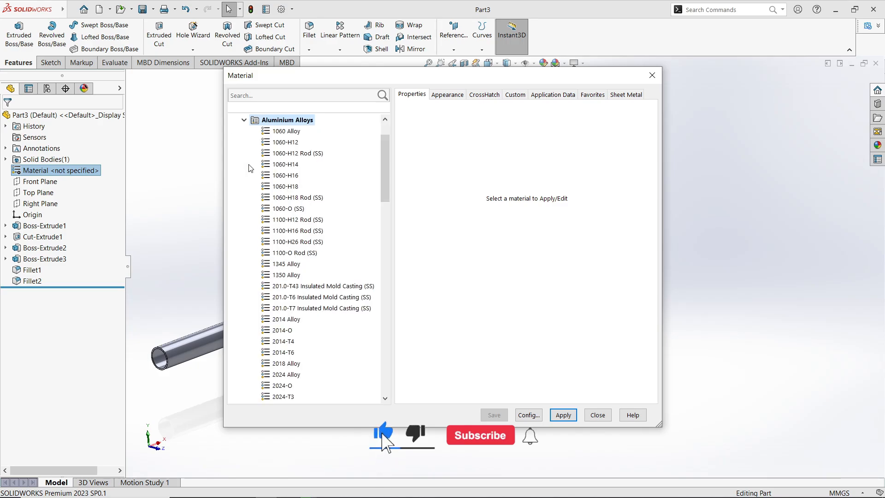
{"action": "left_click", "coordinate": [286, 319]}
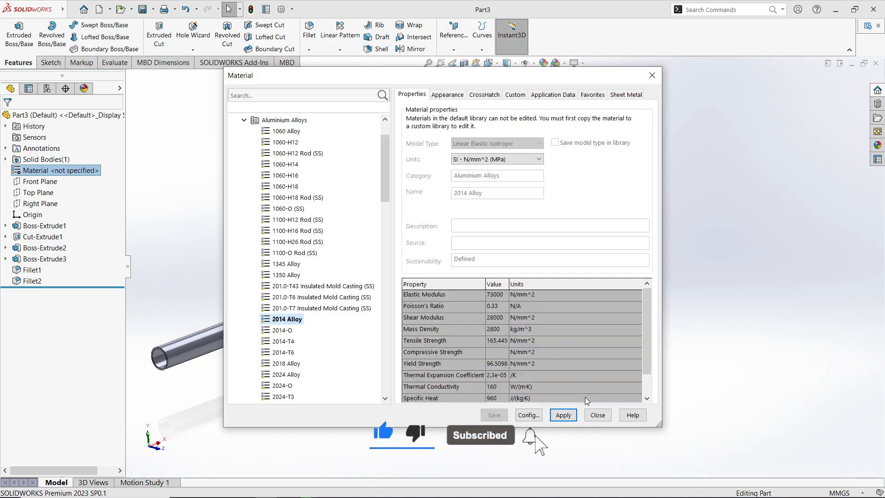
{"action": "left_click", "coordinate": [564, 415]}
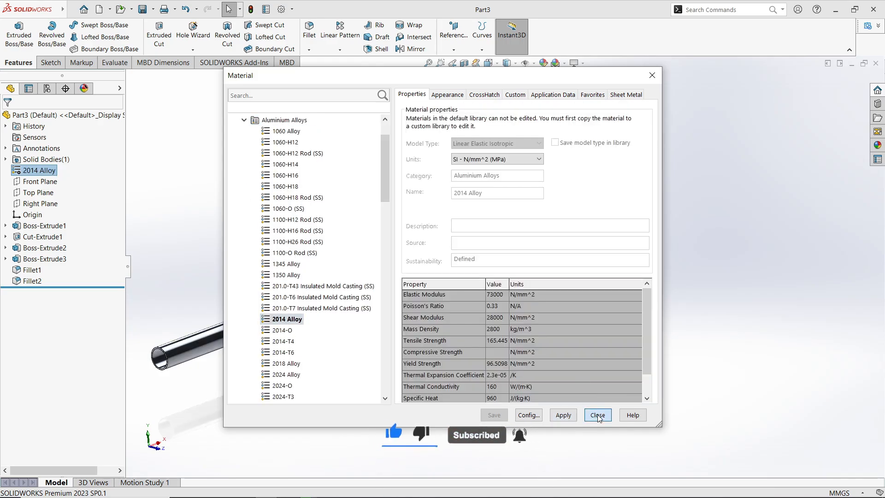